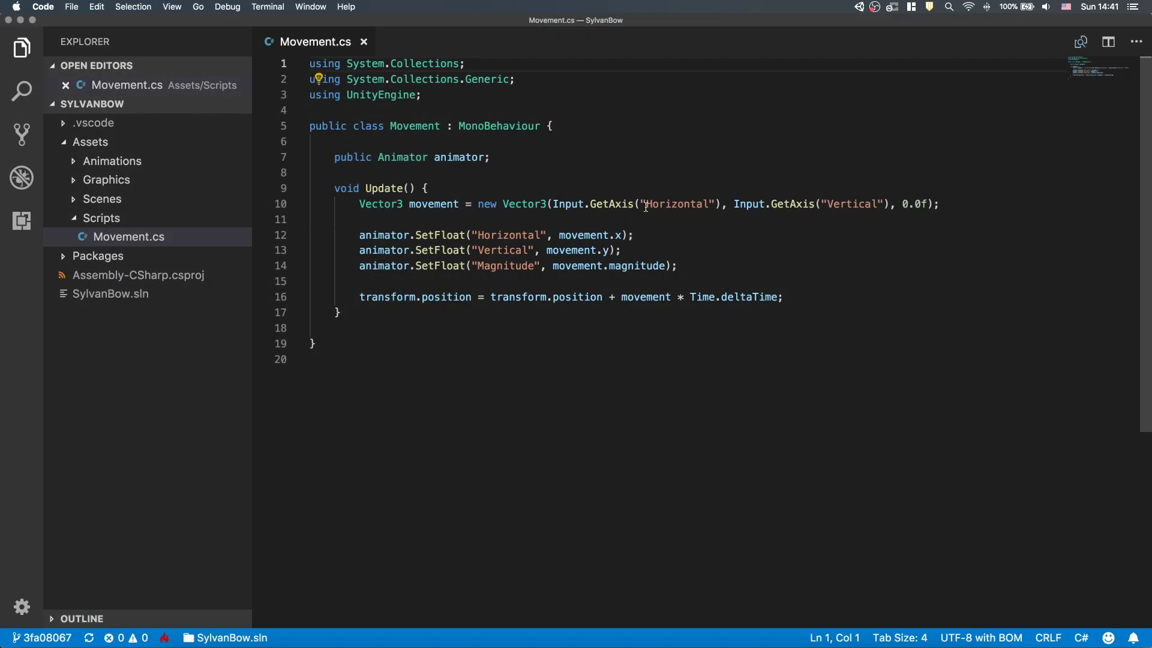
- Prefix 'Move' to the Horizontal and Vertical axis names in Movement.cs's GetAxis calls
left_click(645, 204)
type("Move")
left_click(852, 204)
type("M")
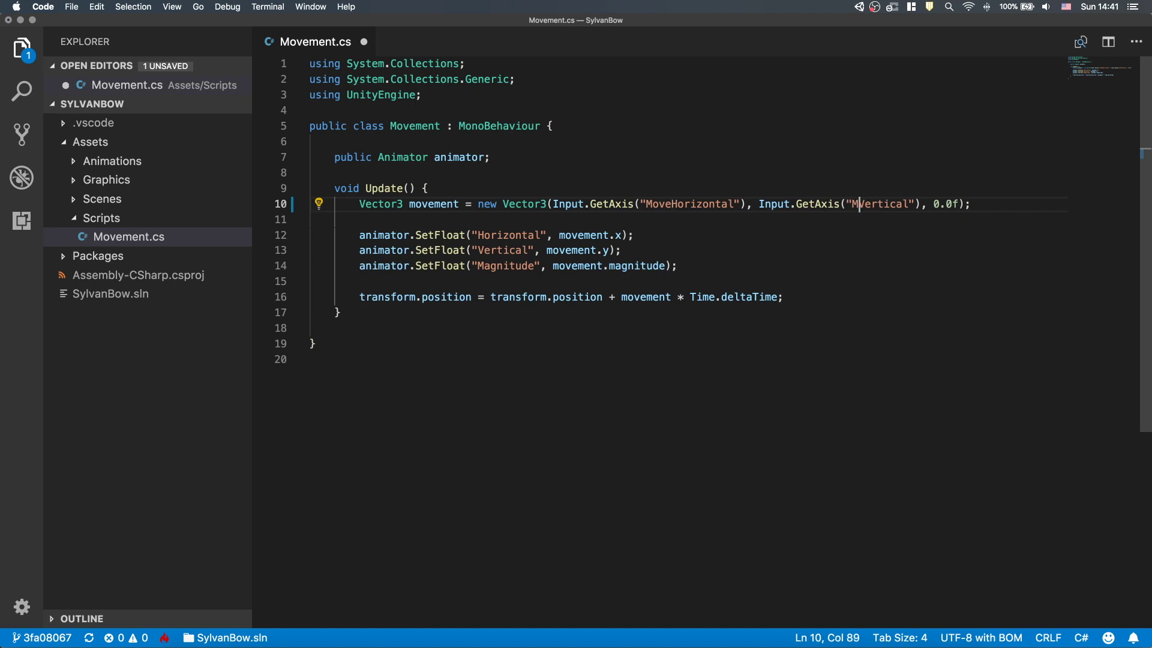
type("oveHo")
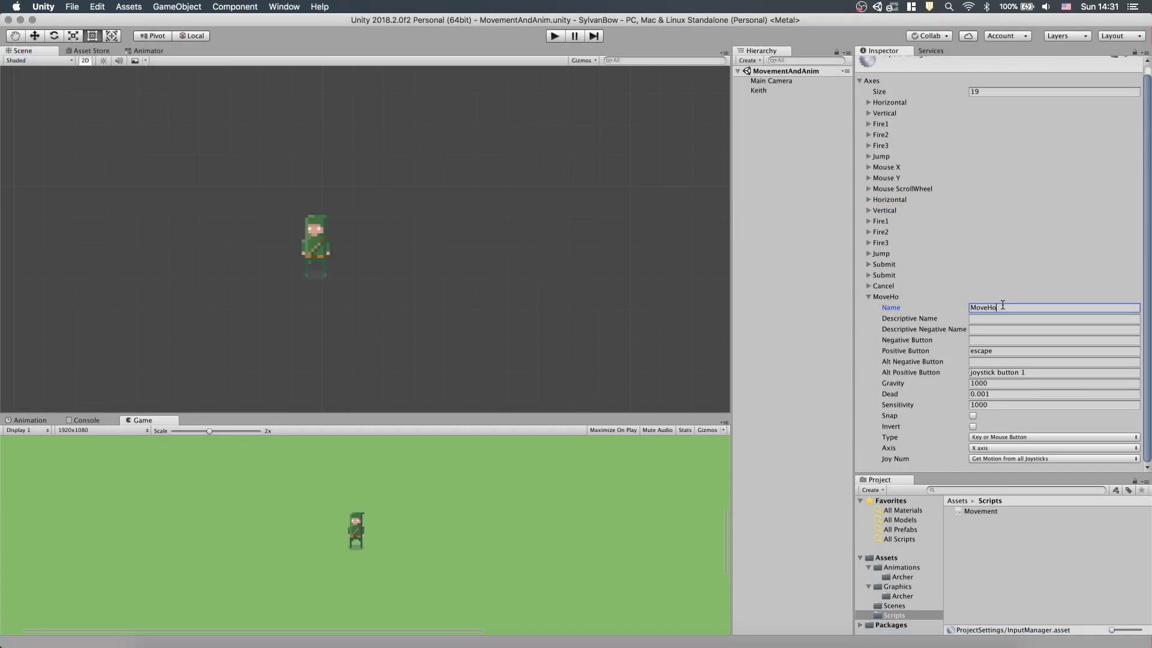
type("izontal")
- Clear MoveHorizontal's Positive and Alt Positive buttons; set Gravity 1, Dead 0.2, Sensitivity 1
left_click(1020, 351)
key("BackSpace")
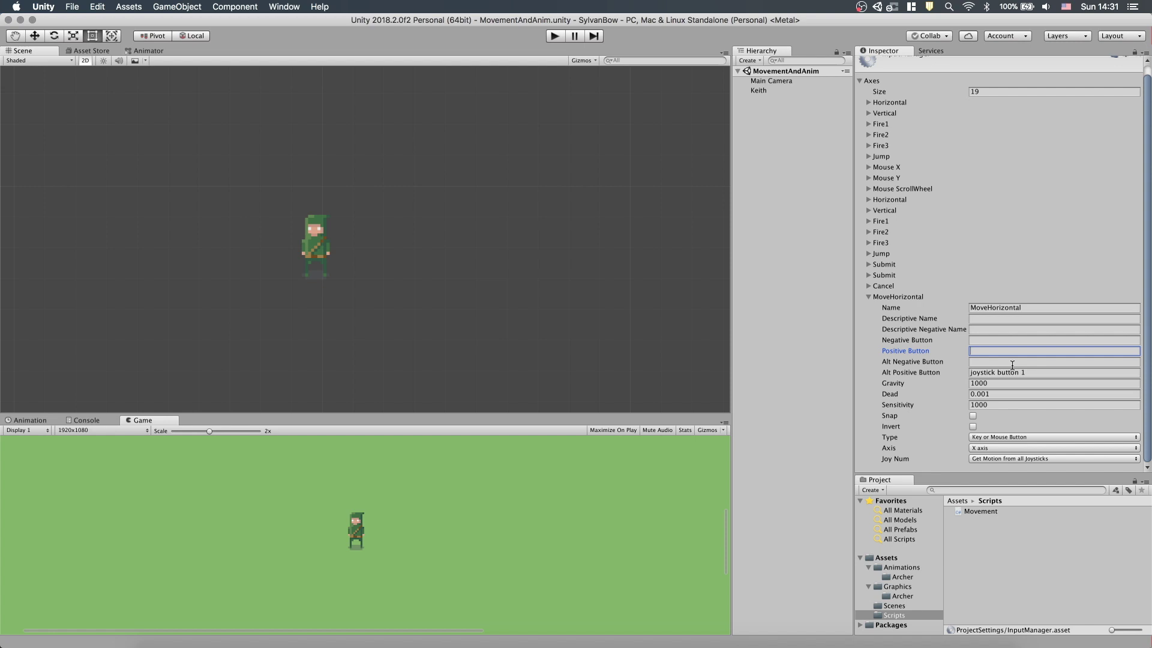
left_click(1020, 372)
key("BackSpace")
left_click(1016, 383)
type("1")
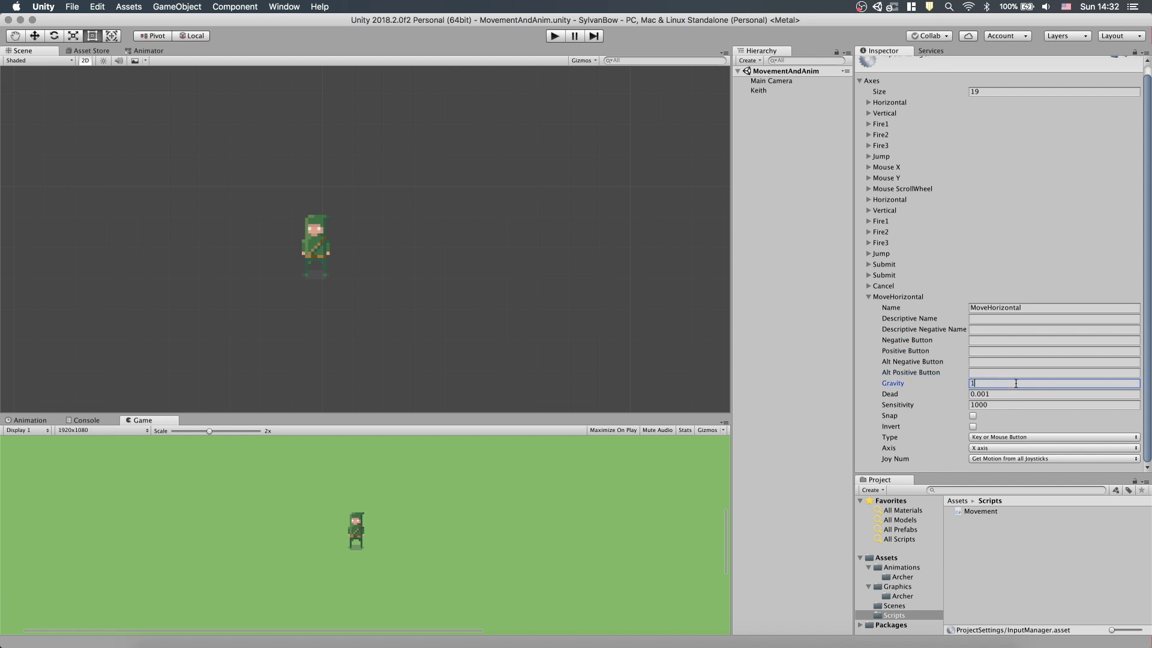
left_click(1012, 394)
type("0.2")
left_click(1013, 406)
type("1")
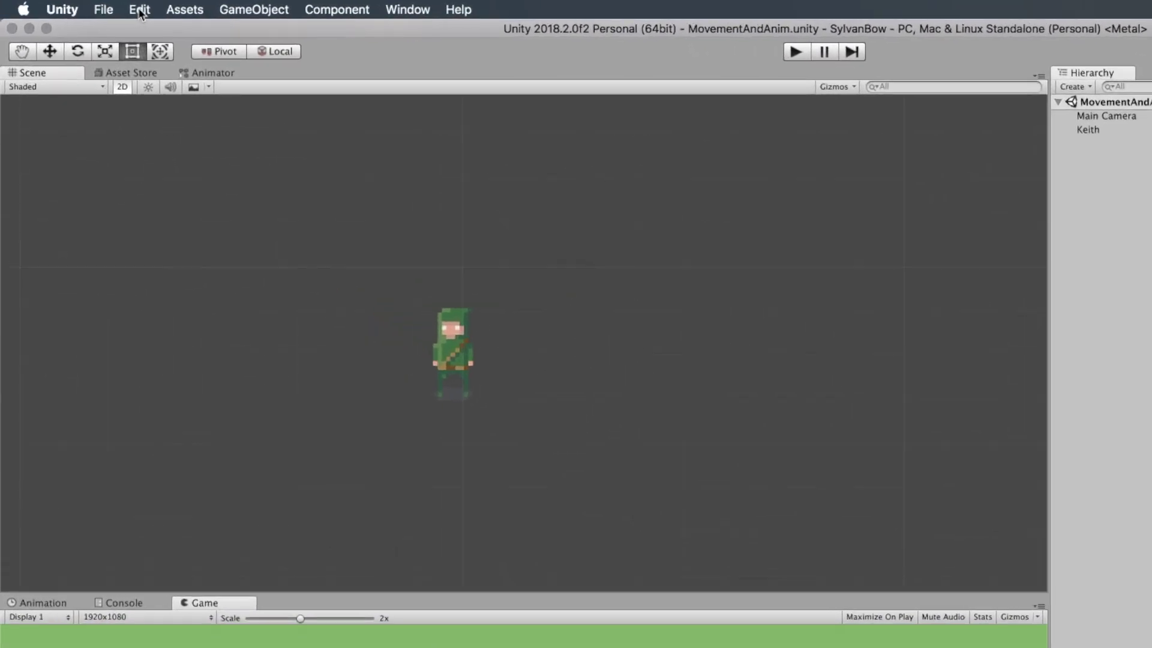
- Show the InputManager in the Inspector via Edit > Project Settings > Input
left_click(97, 7)
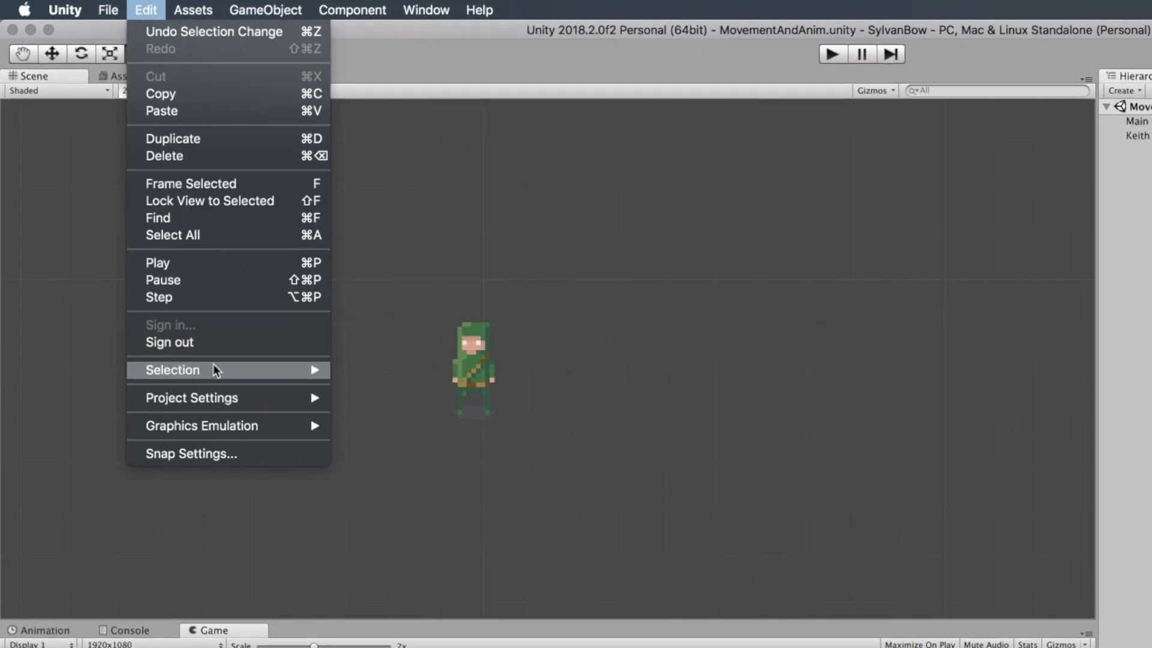
mouse_move(222, 398)
left_click(362, 399)
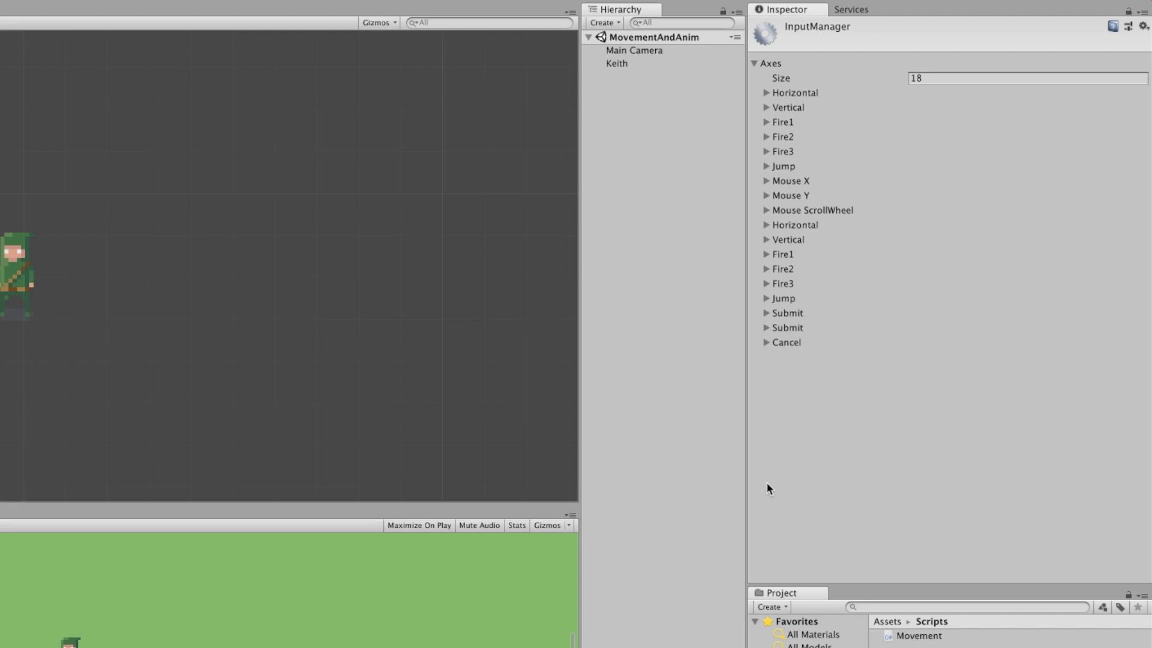
- Increase Axes Size from 18 to 19 and rename the new axis MoveHorizontal
left_click(927, 81)
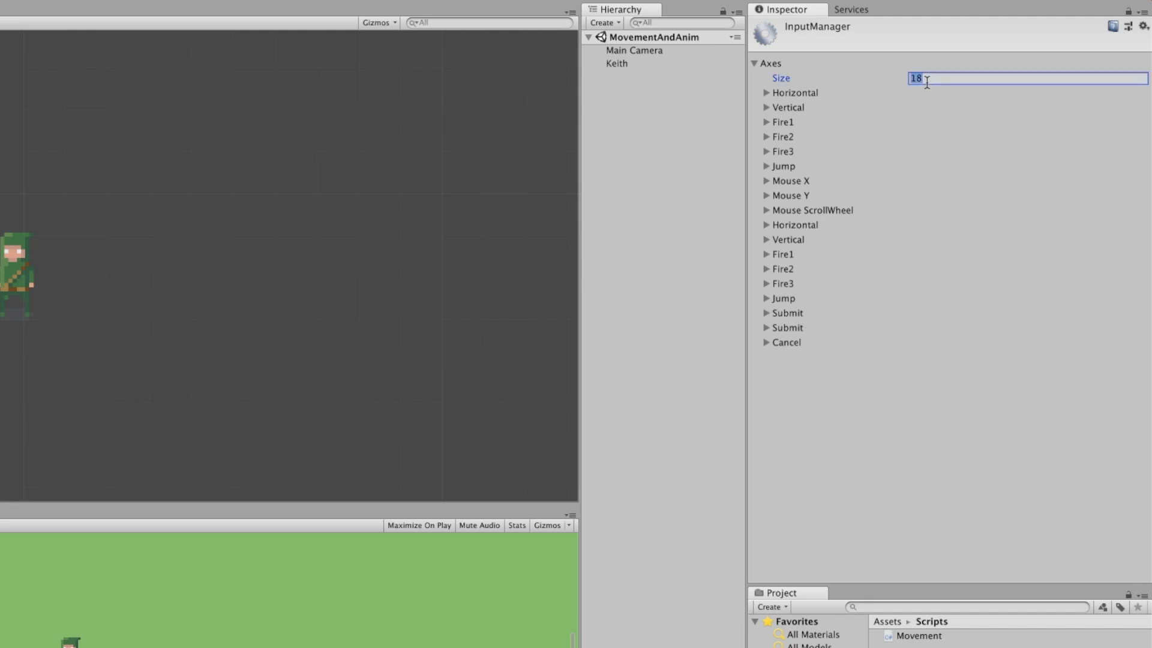
type("19")
key("Return")
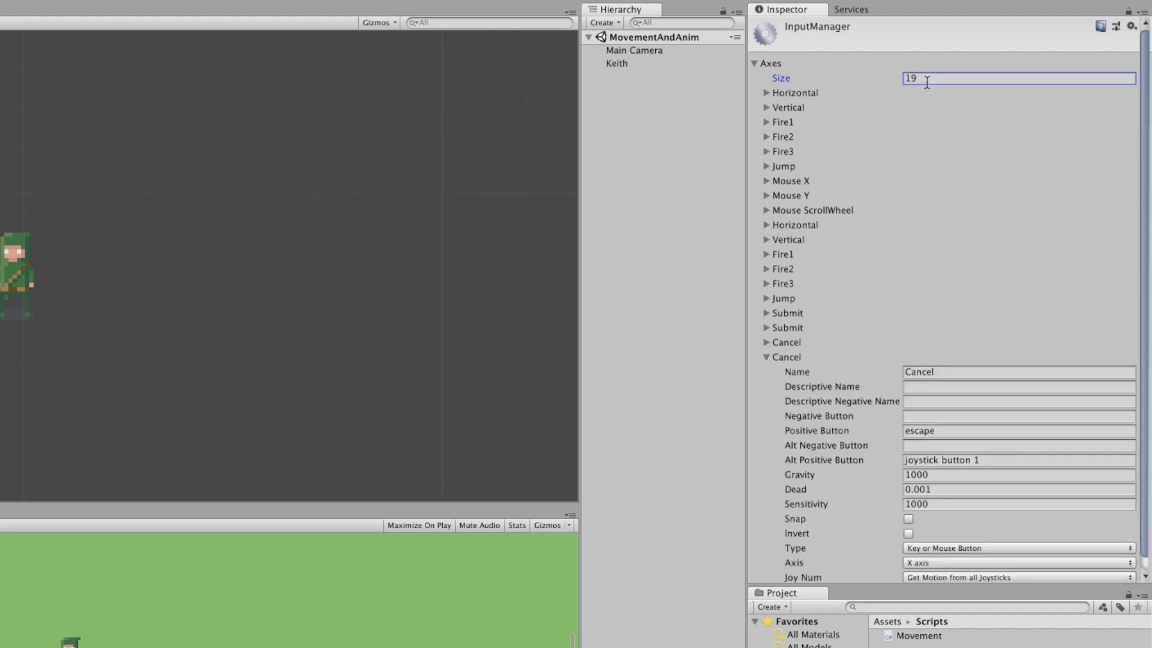
scroll(988, 318, "down", 1)
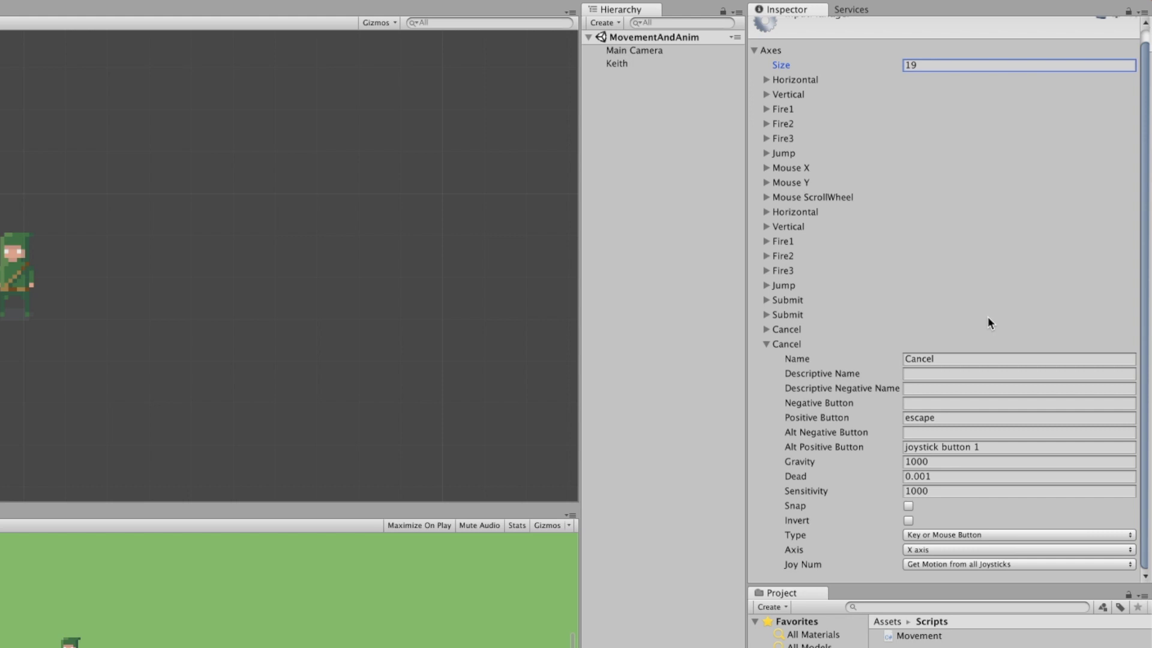
left_click(948, 358)
type("MoveHorizontal")
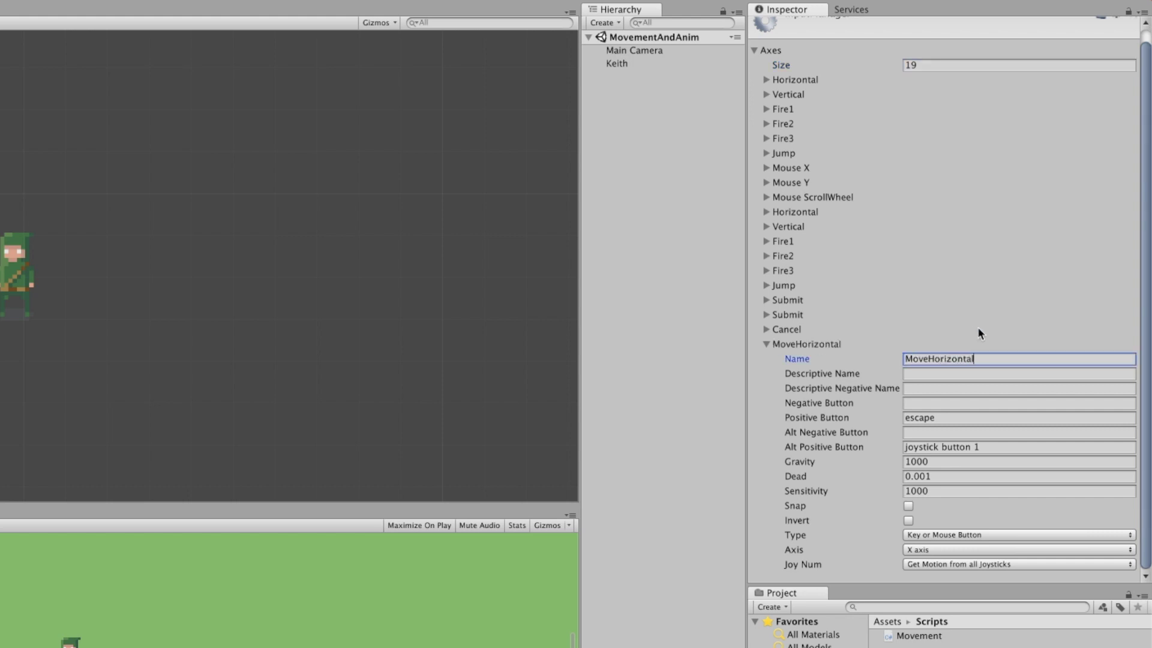
- Clear MoveHorizontal's Positive and Alt Positive buttons and set its Gravity to 1
left_click(945, 417)
key("BackSpace")
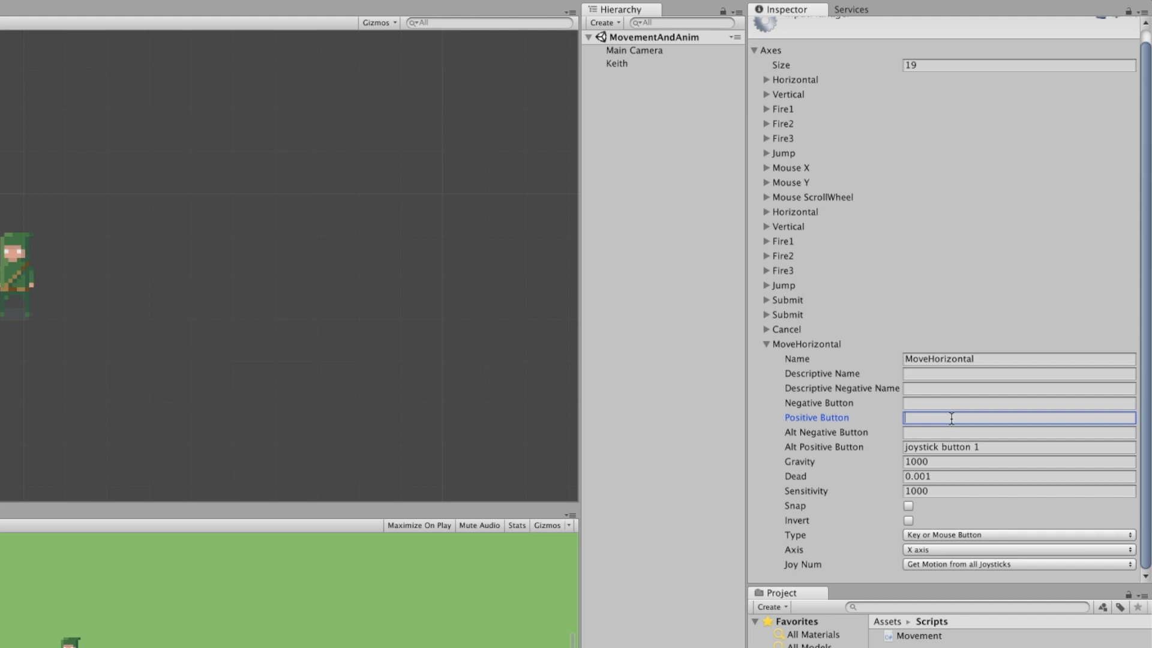
left_click(968, 447)
key("BackSpace")
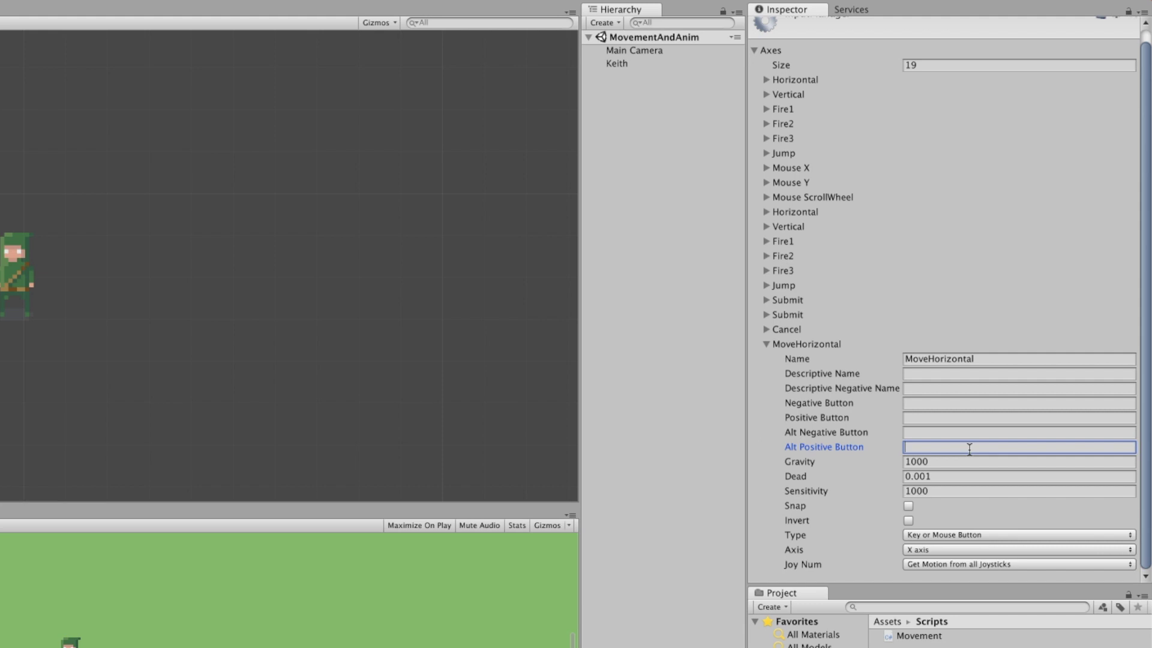
left_click(967, 461)
type("1")
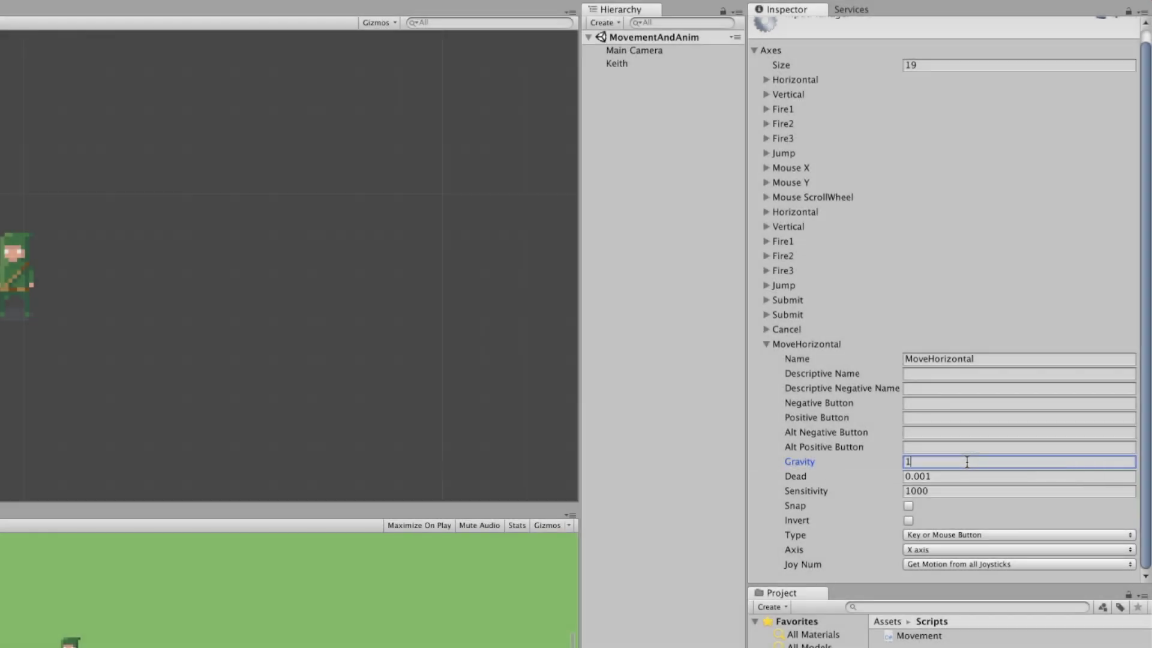
- Set MoveHorizontal's Dead to 0.2, Sensitivity to 1, and Type to Joystick Axis on X axis
left_click(962, 476)
type("0.2")
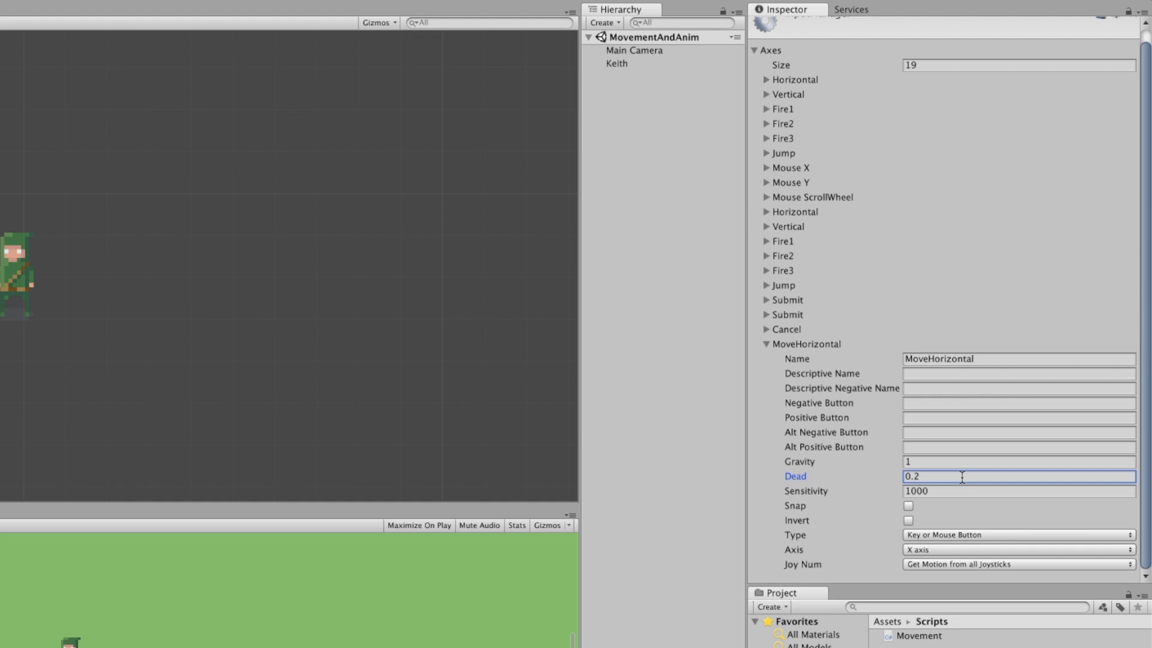
left_click(960, 490)
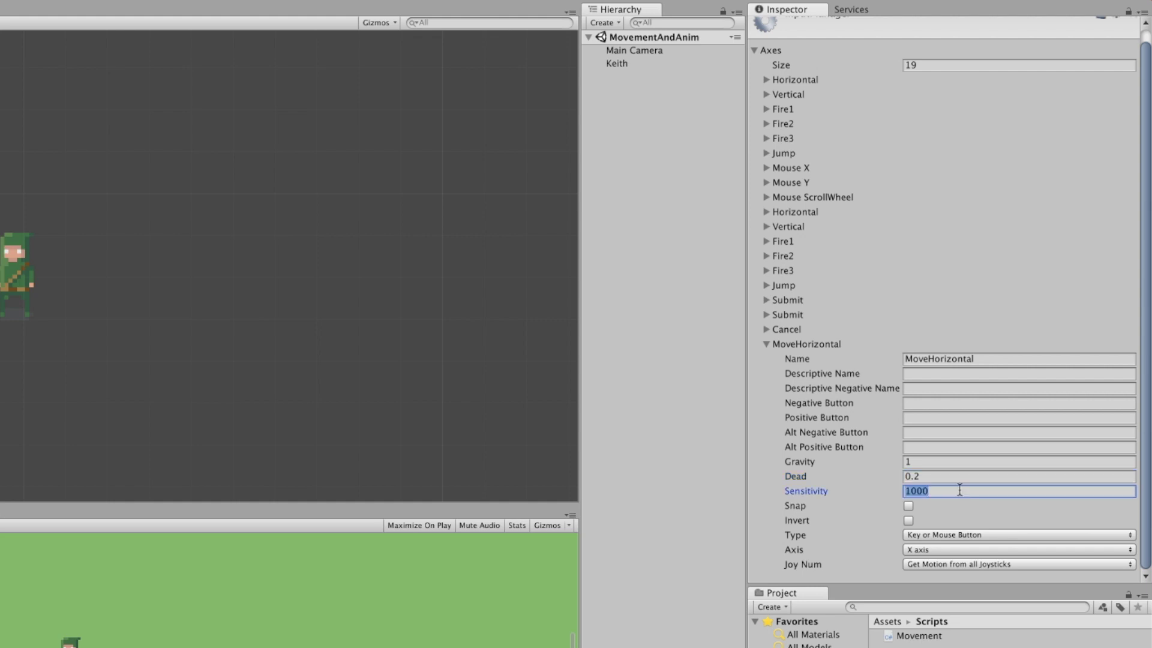
type("1")
left_click(1010, 535)
left_click(994, 561)
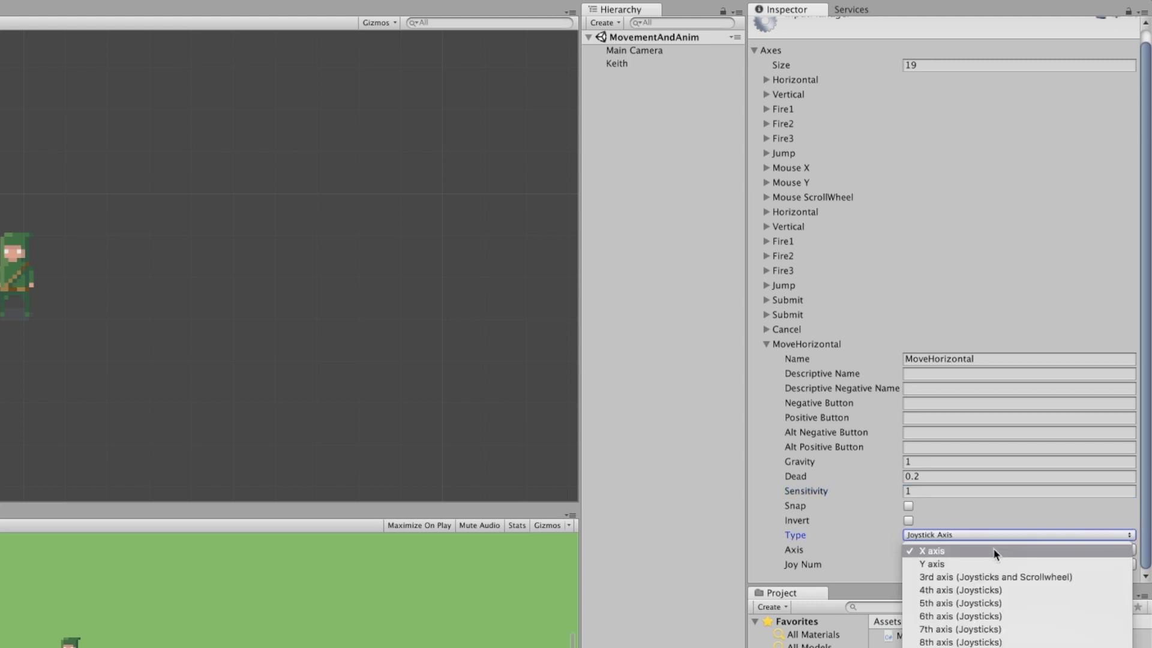
left_click(992, 550)
- Increase Axes Size to 20 to duplicate the MoveHorizontal axis
left_click(938, 65)
type("20")
key("Return")
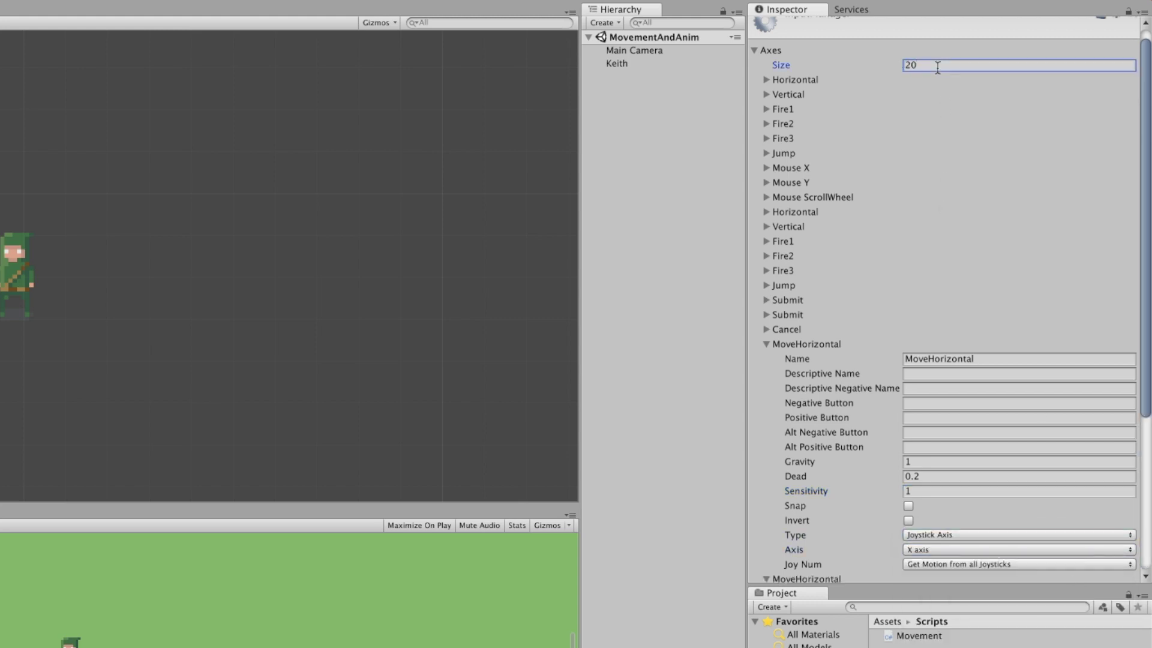
scroll(1089, 221, "down", 5)
- Rename the duplicated axis MoveVertical and map it to the joystick Y axis
left_click(1045, 359)
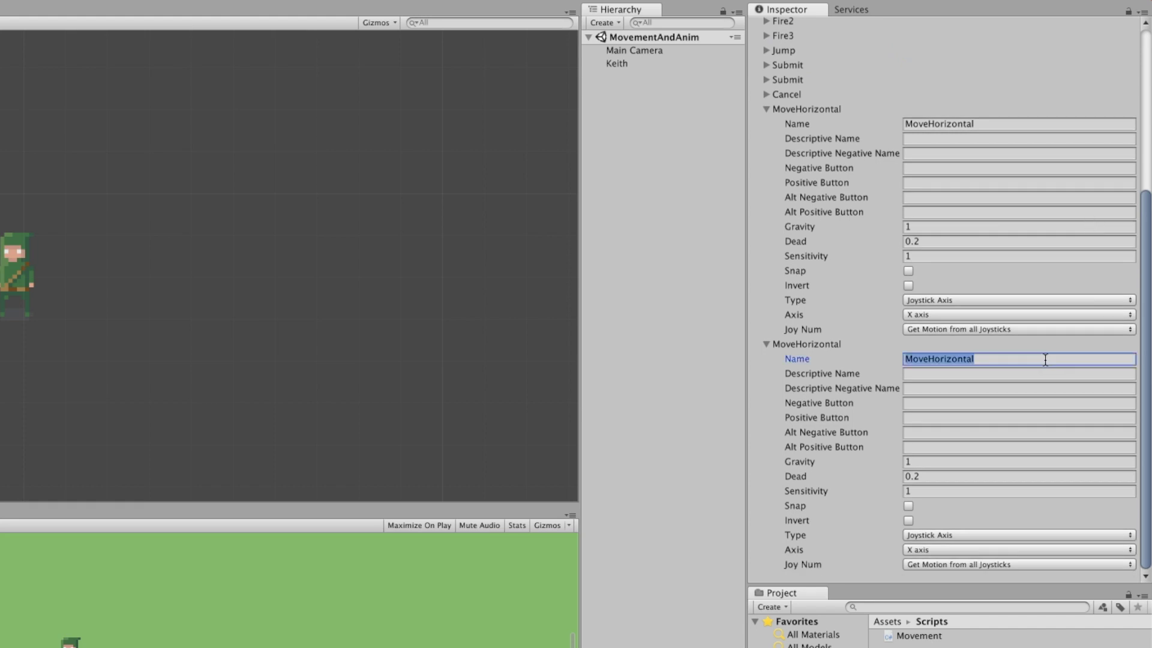
type("MoveVertical")
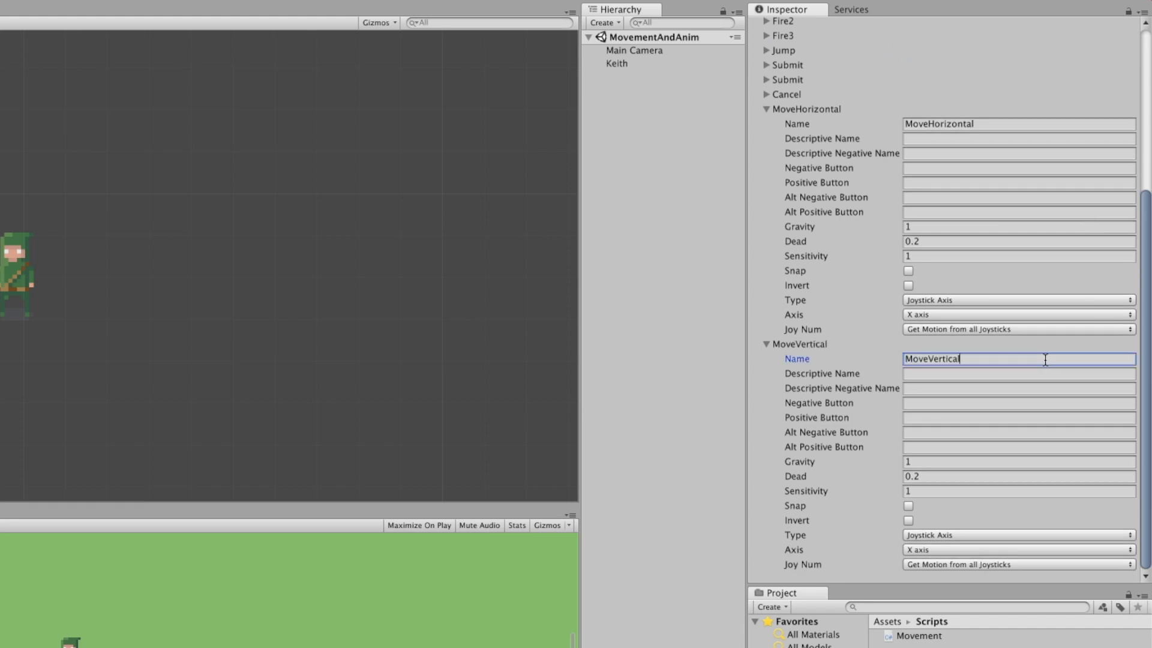
left_click(1091, 549)
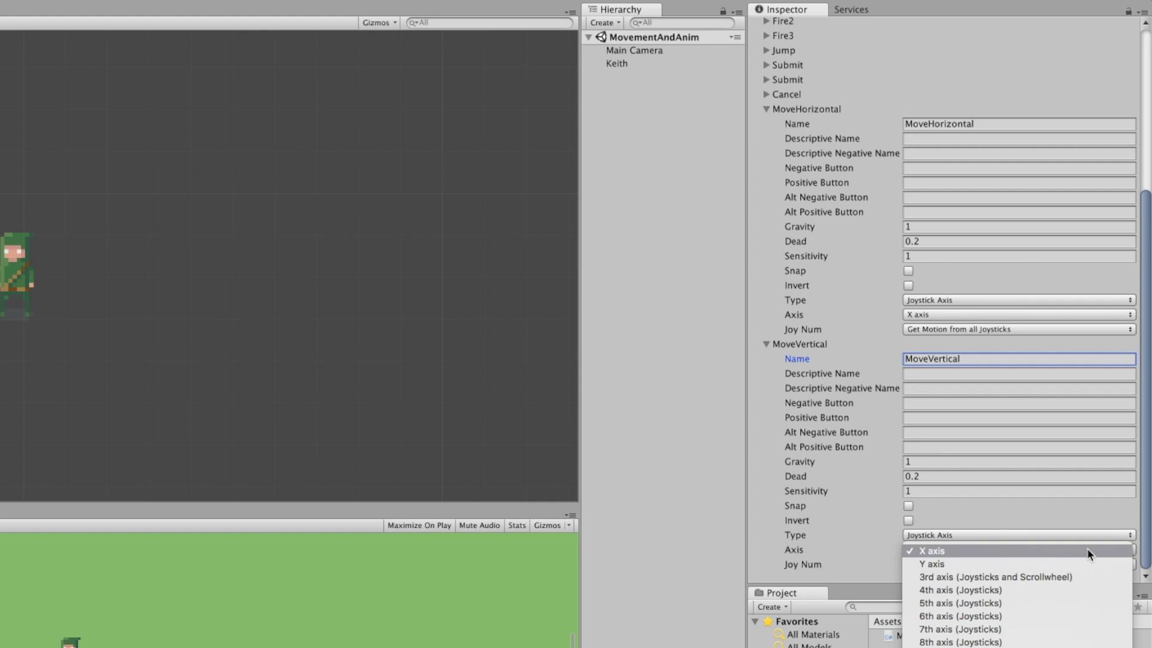
left_click(1082, 563)
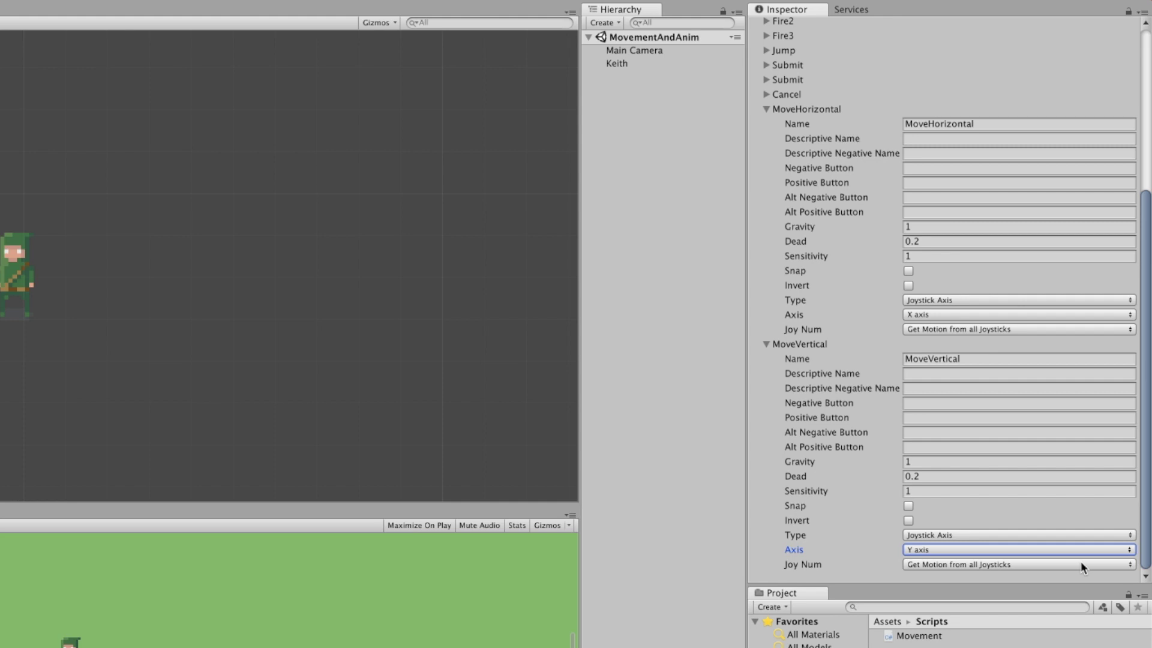
- Increase Axes Size to 21 and name the new axis Fire
scroll(1026, 492, "up", 10)
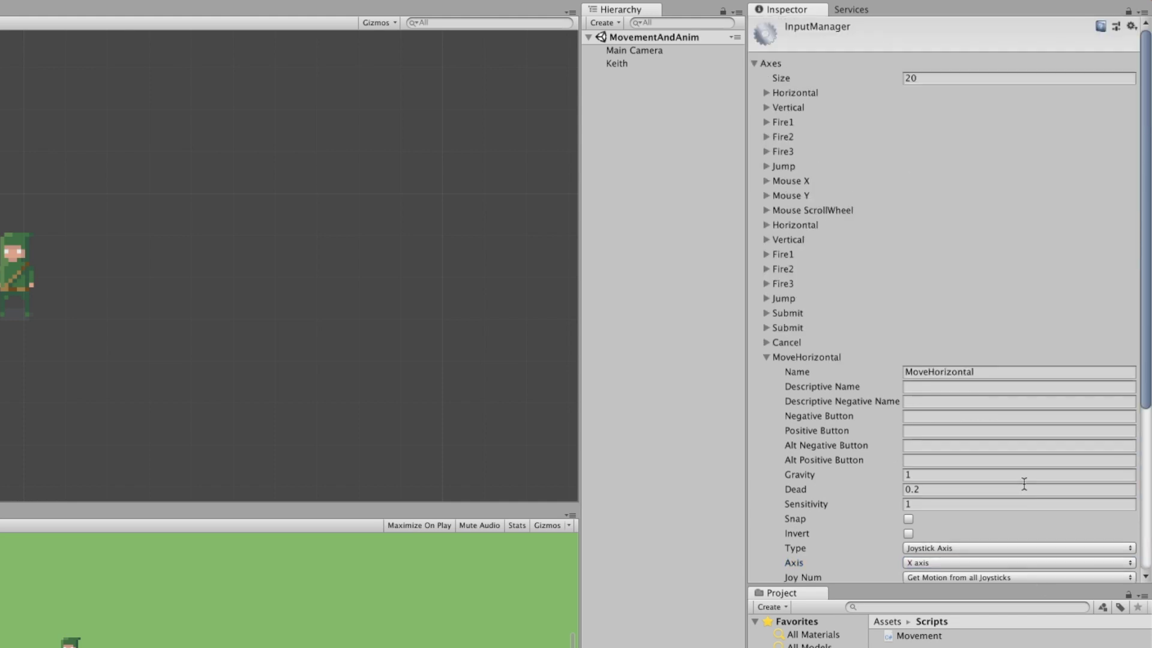
left_click(926, 79)
type("21")
key("Return")
scroll(1050, 282, "down", 15)
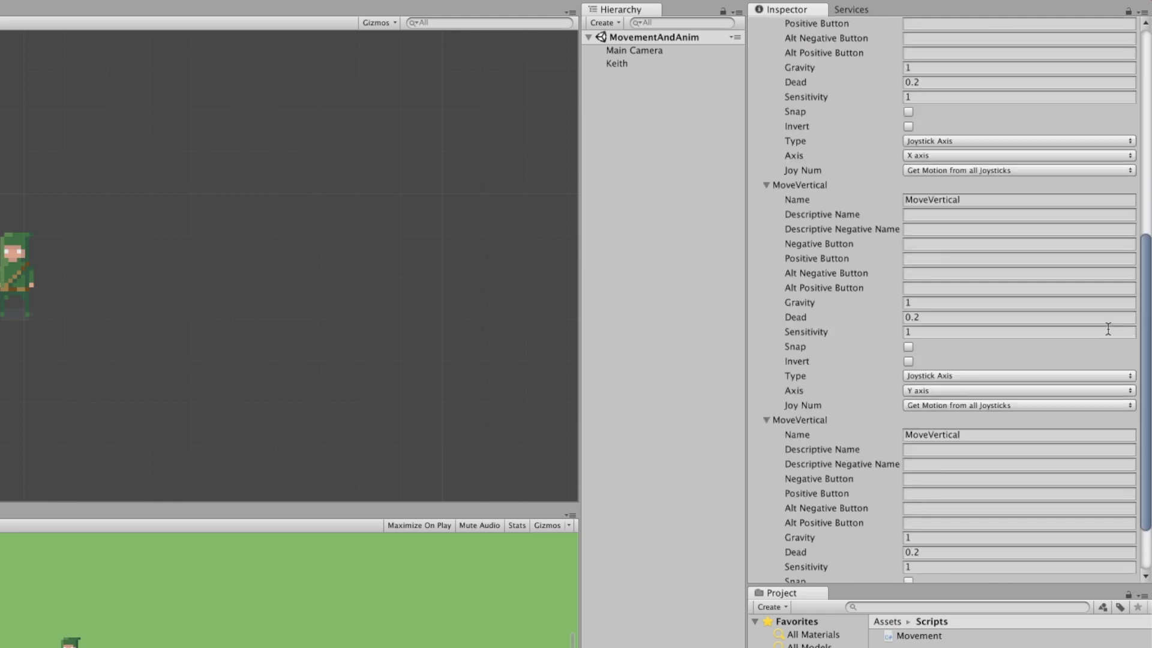
left_click(1086, 359)
type("Fire")
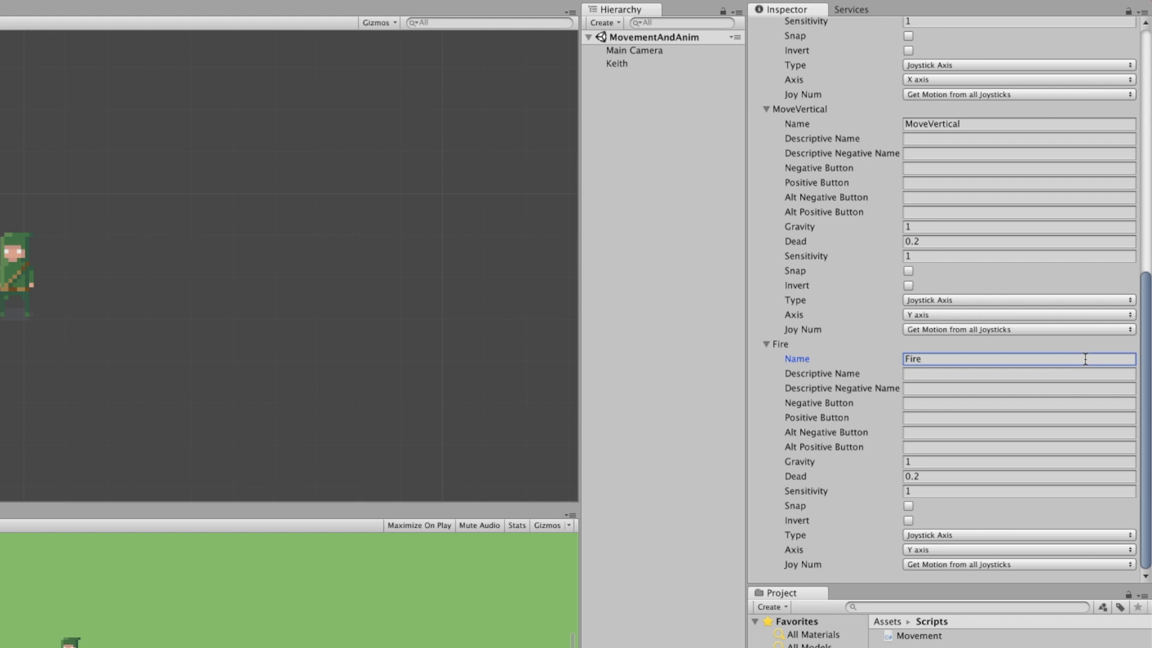
- Give Fire Positive Button 'joystick button 1', Gravity 1000, Sensitivity 1000, Dead 0.001
left_click(1061, 418)
type("joys")
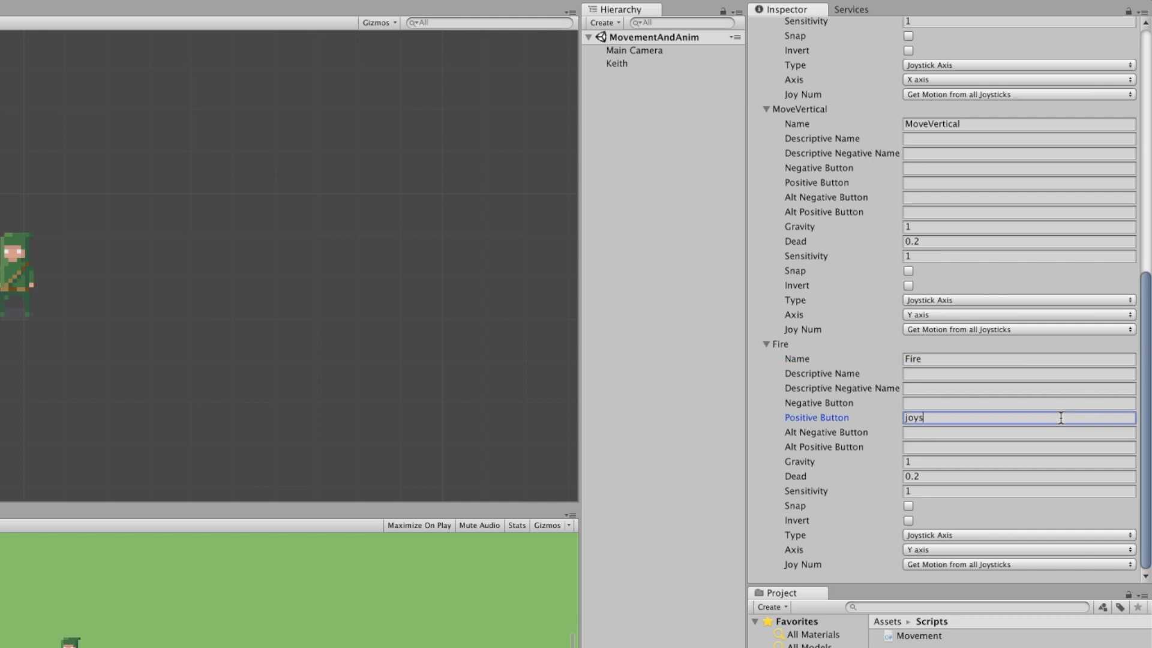
type("tick button 1")
left_click(1028, 462)
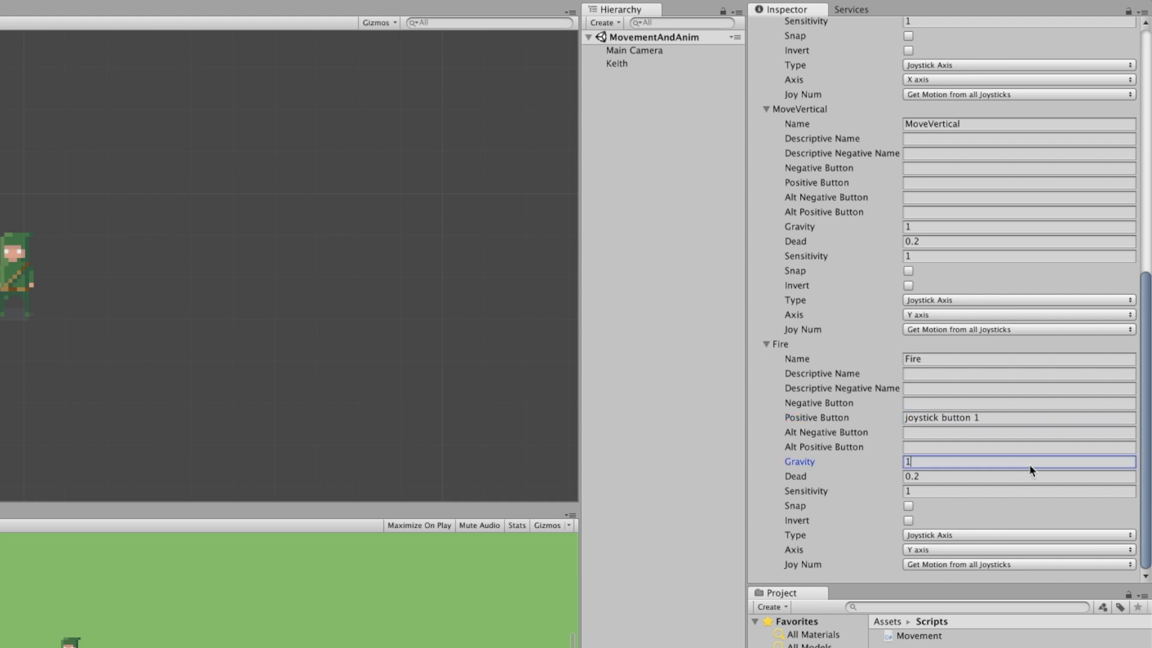
type("1000")
left_click(1030, 492)
type("000")
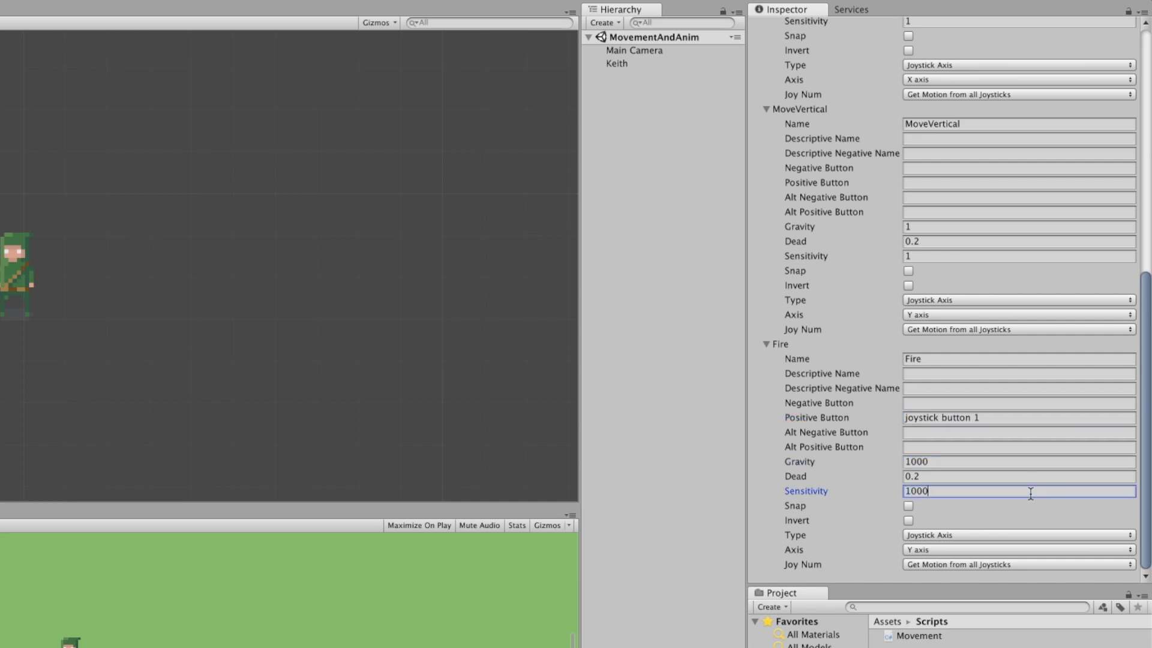
left_click(1031, 477)
type("0.001")
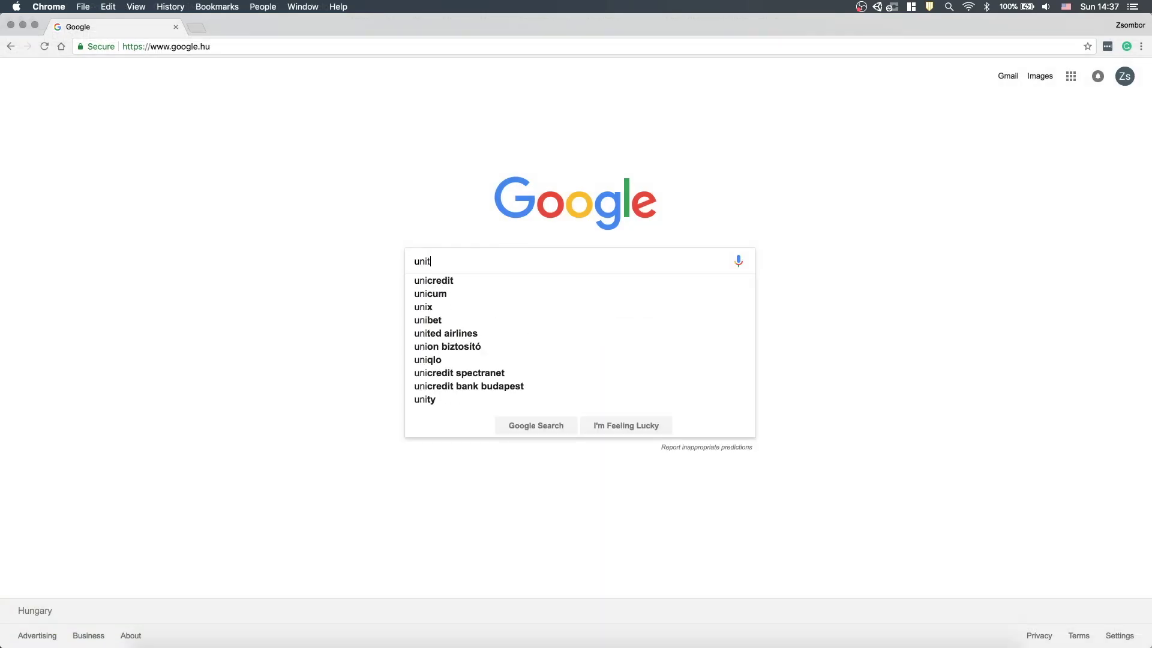
- Search Google Images for 'unity controller mapping' and preview four Xbox controller layout diagrams
type("y co")
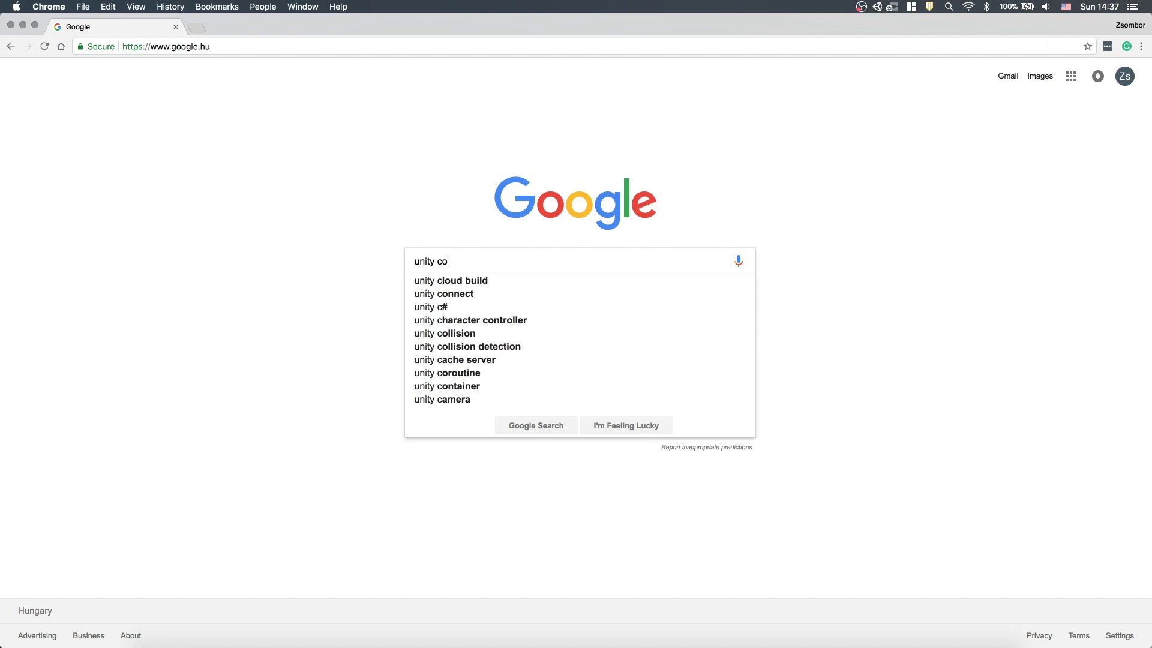
type("ntroller mapping")
key("Return")
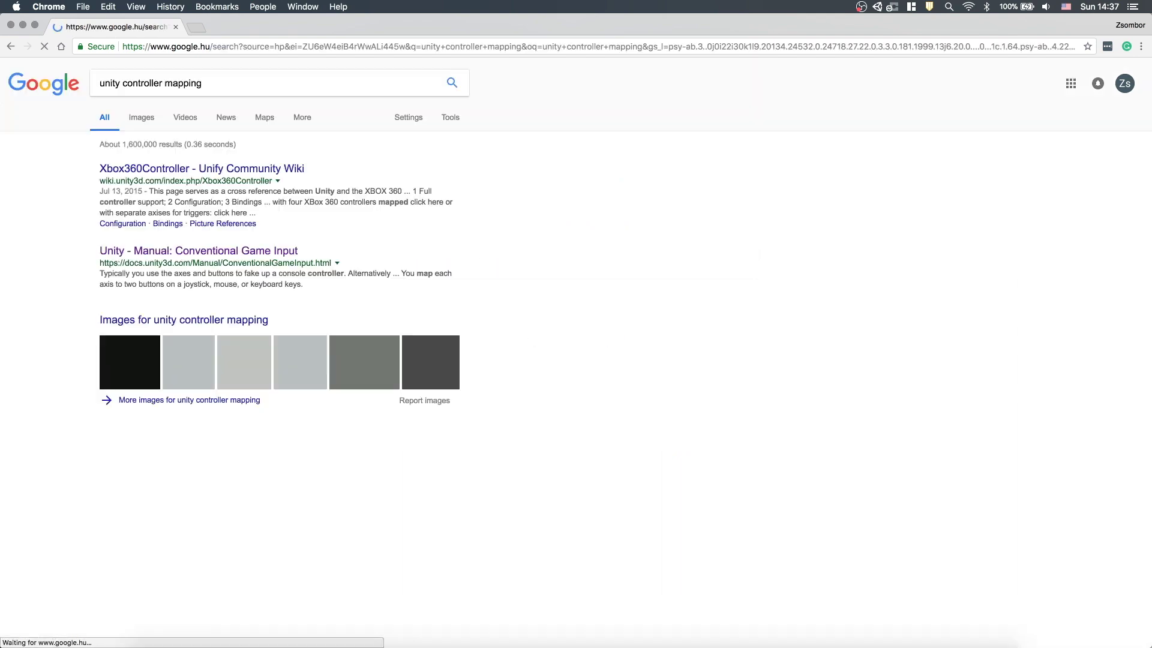
left_click(139, 118)
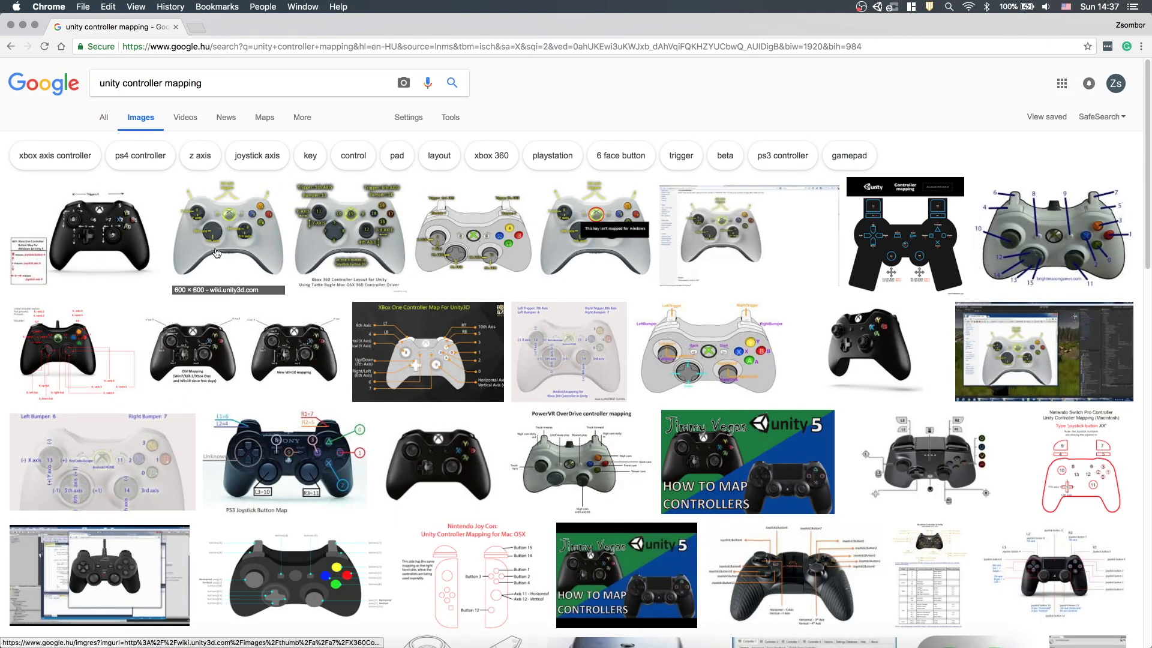
left_click(301, 252)
left_click(366, 148)
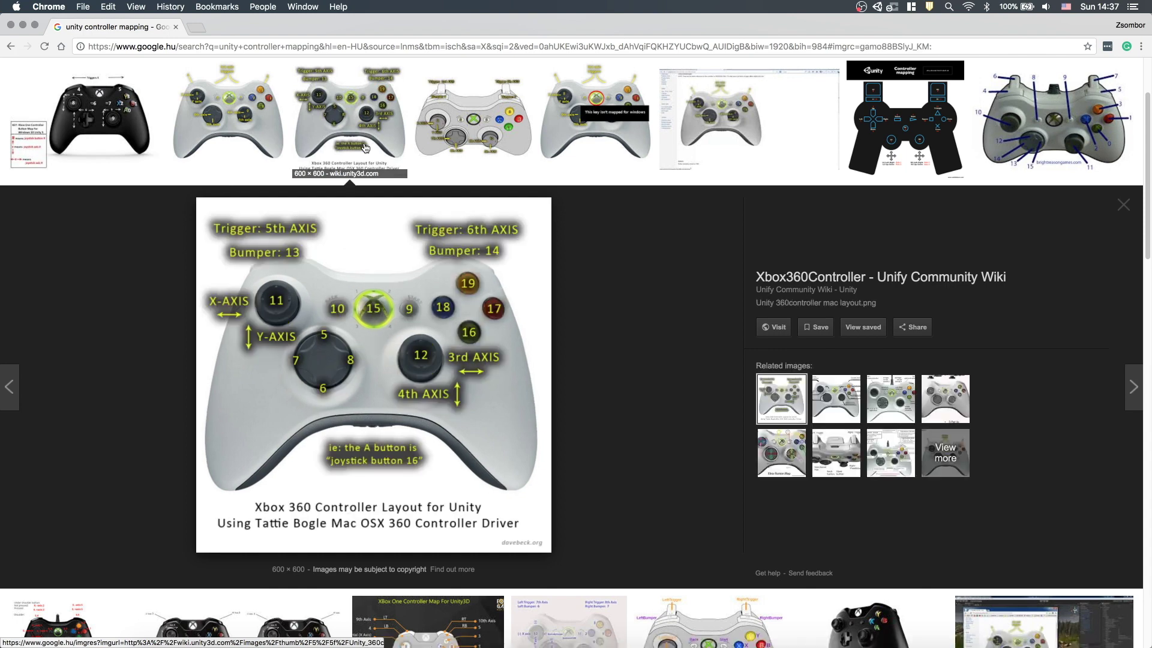
left_click(462, 148)
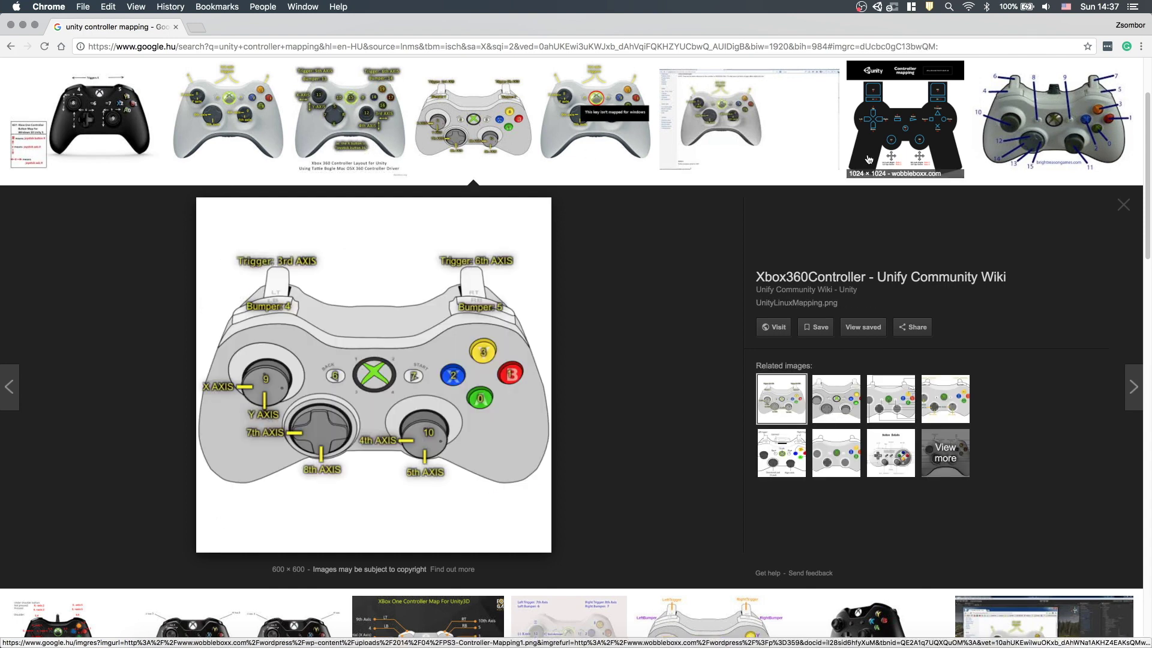
left_click(137, 113)
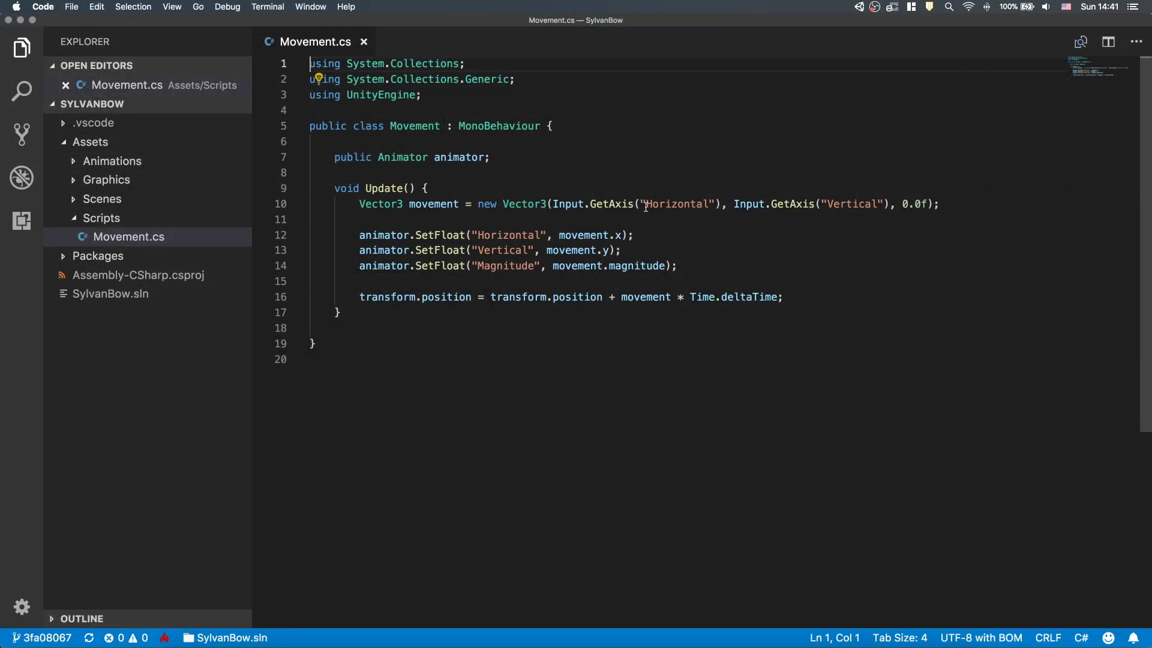
- Insert 'Move' before Horizontal and Vertical in line 10's two Input.GetAxis strings
left_click(646, 205)
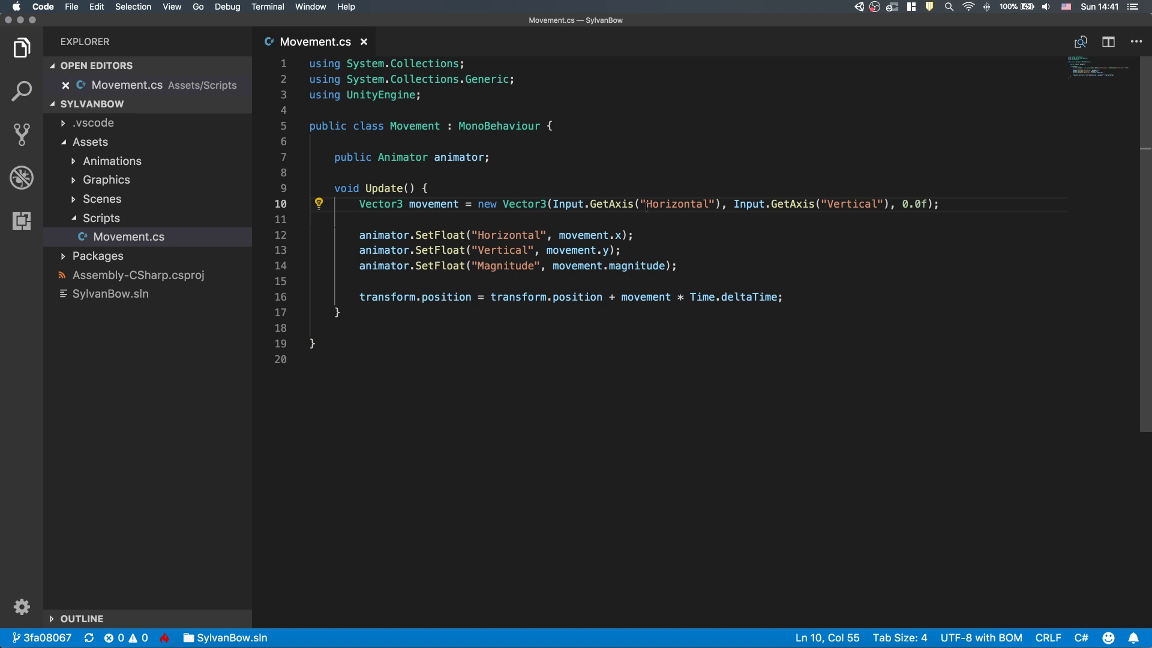
type("Move")
left_click(849, 204)
type("Move")
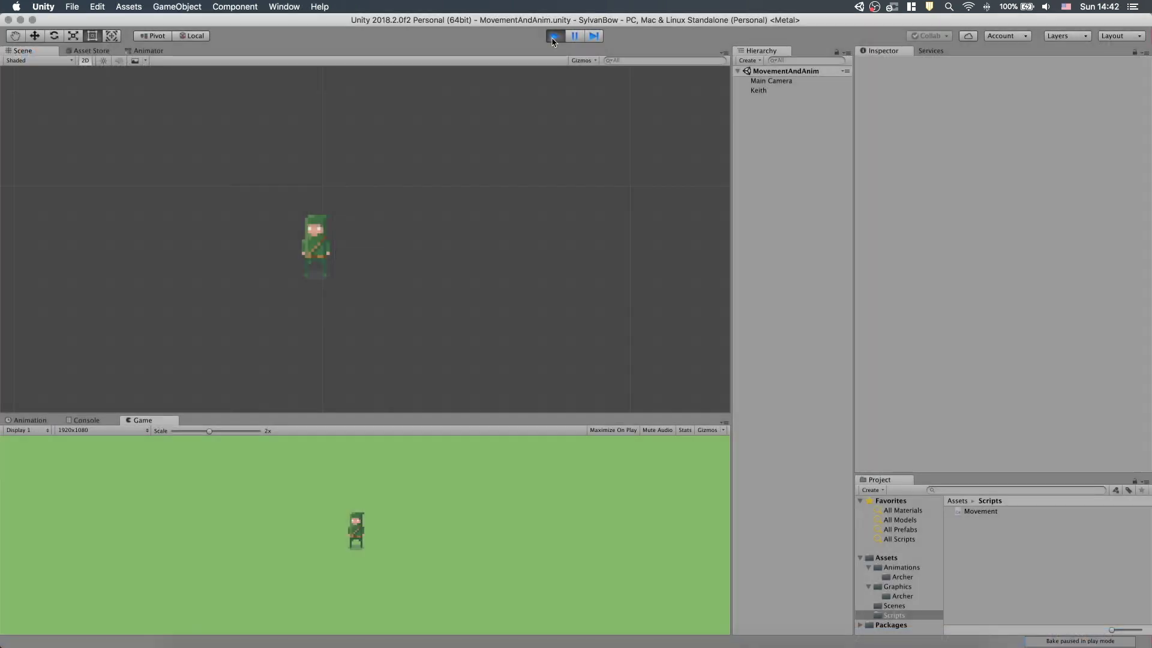
- Play the scene, move the archer around with the arrow keys, then stop it
key("Up")
key("Left")
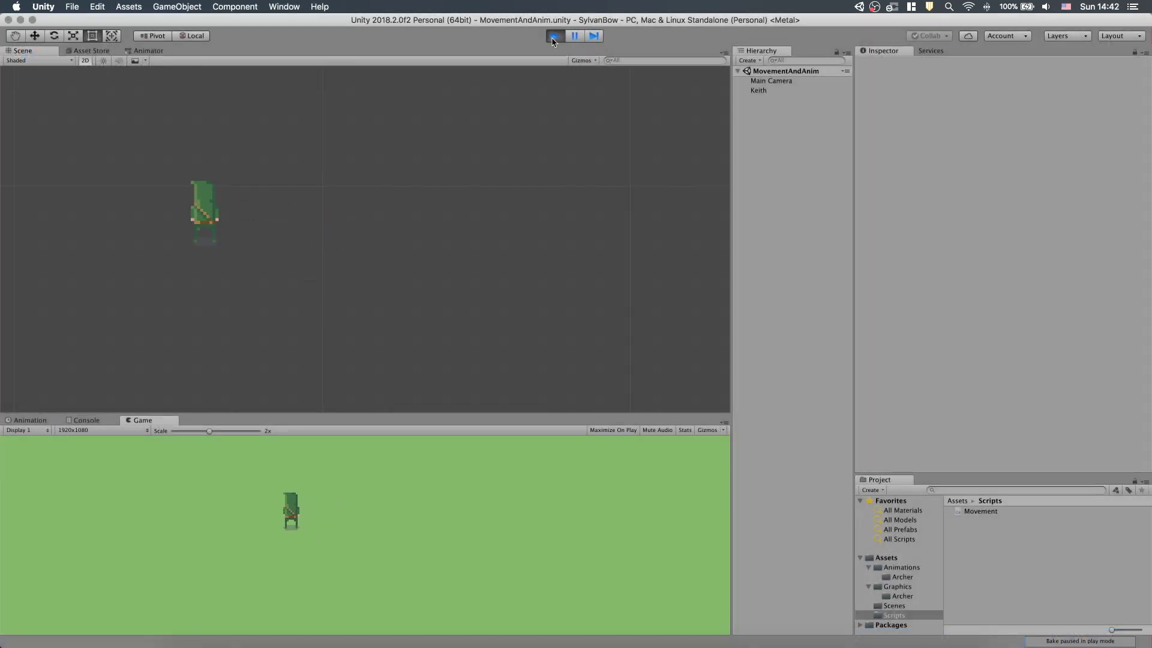
key("Right")
key("Down")
key("Up")
key("Down")
key("Right")
key("Up")
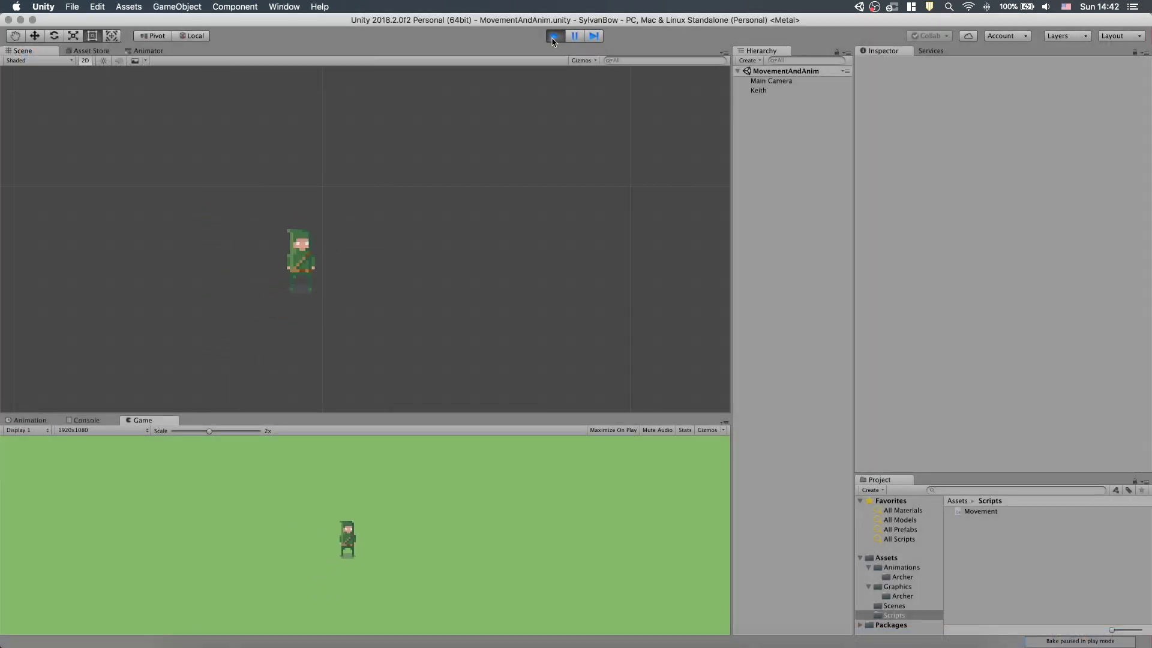
left_click(553, 37)
- Tick Invert on MoveVertical in Project Settings > Input and play the scene again
left_click(98, 6)
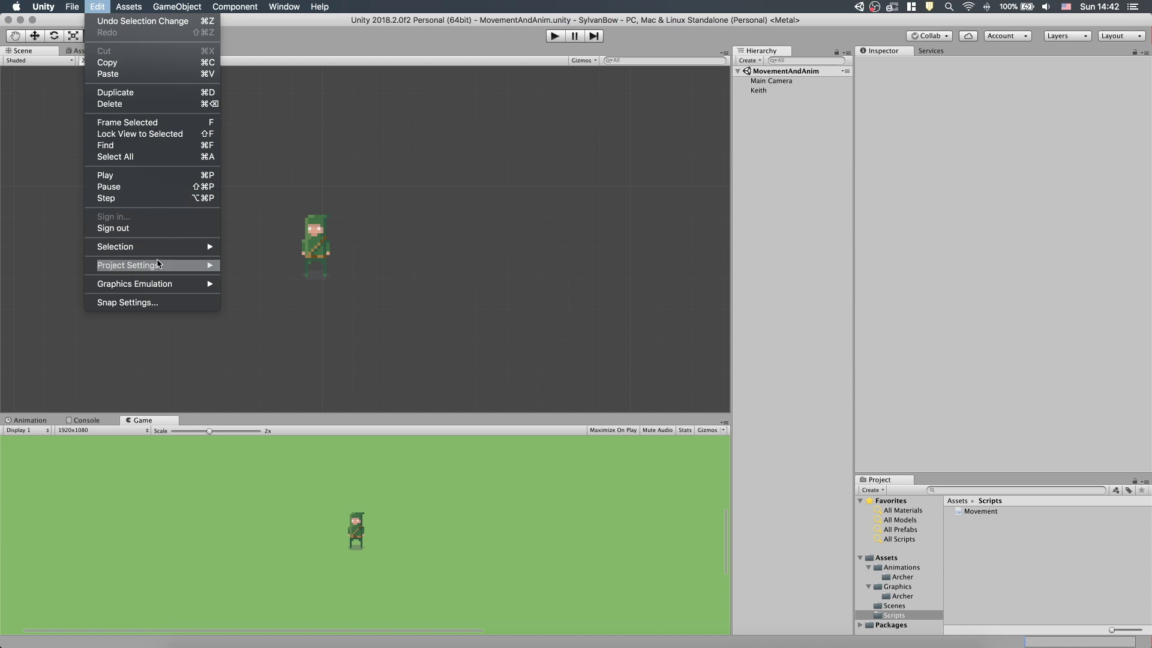
mouse_move(159, 265)
left_click(237, 265)
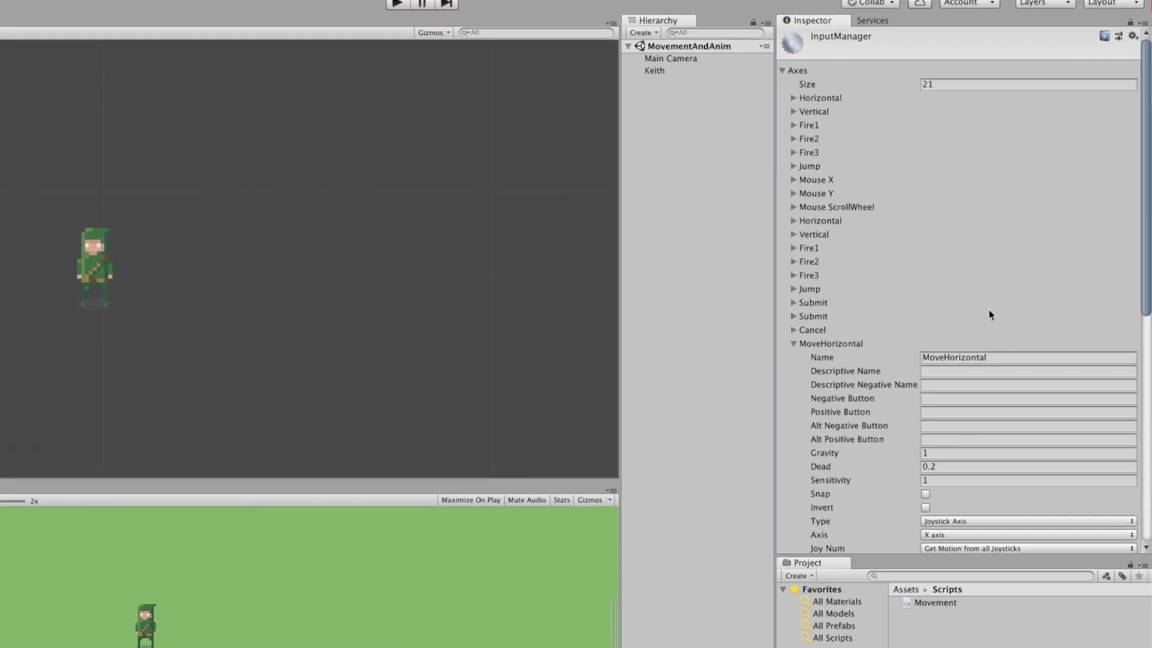
scroll(989, 308, "down", 10)
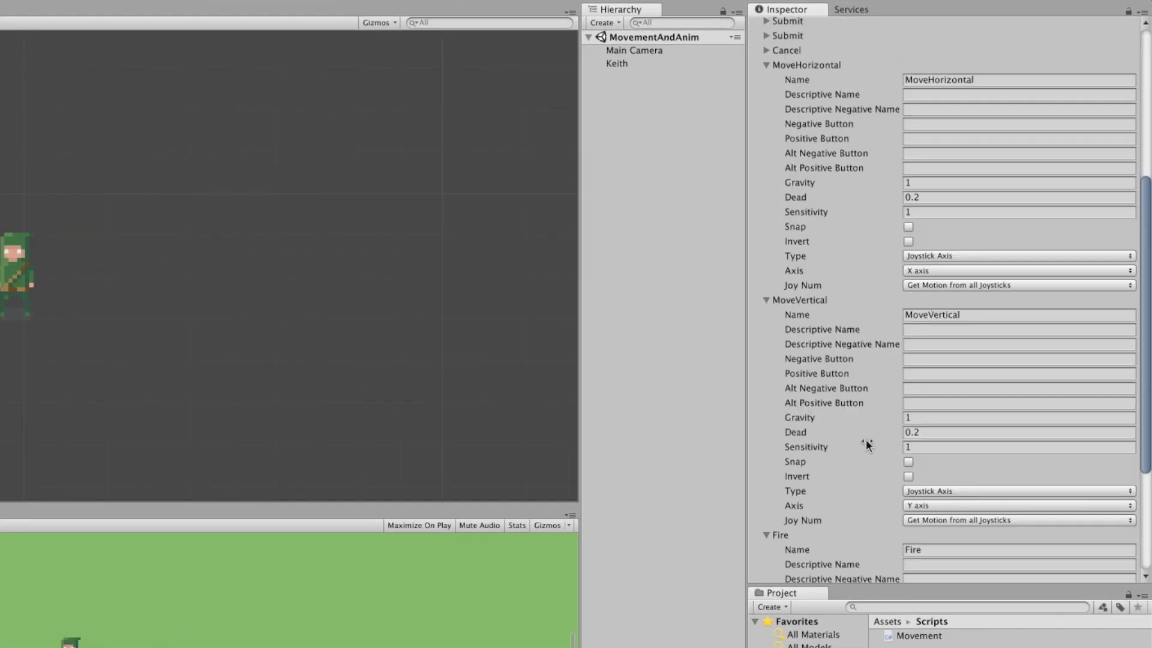
left_click(908, 476)
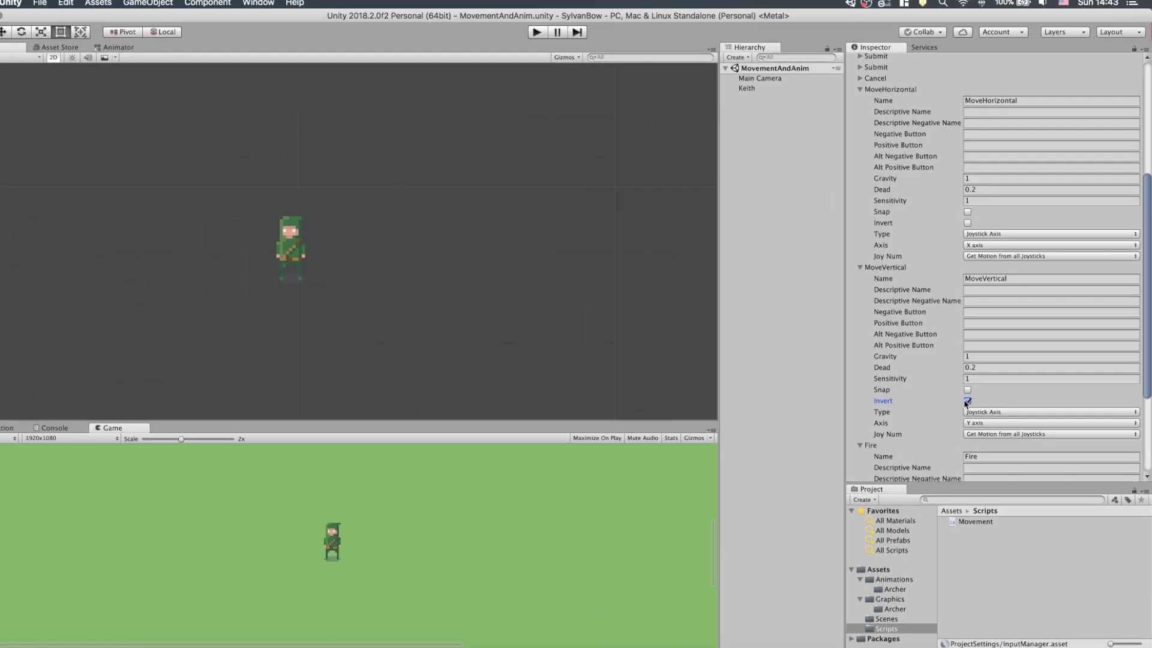
left_click(342, 0)
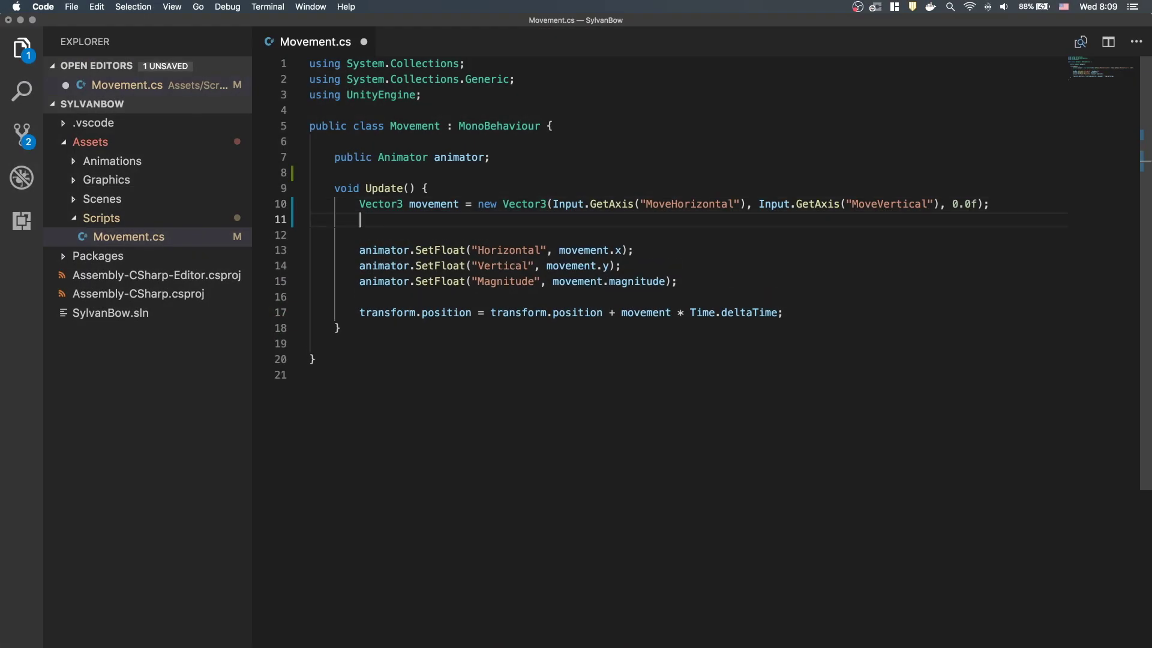
- Add an if (Input.GetButton("Fire")) block calling Debug.Log("FIRE!") in Update, then save Movement.cs
type("if (Ge")
key("BackSpace")
key("BackSpace")
type("I")
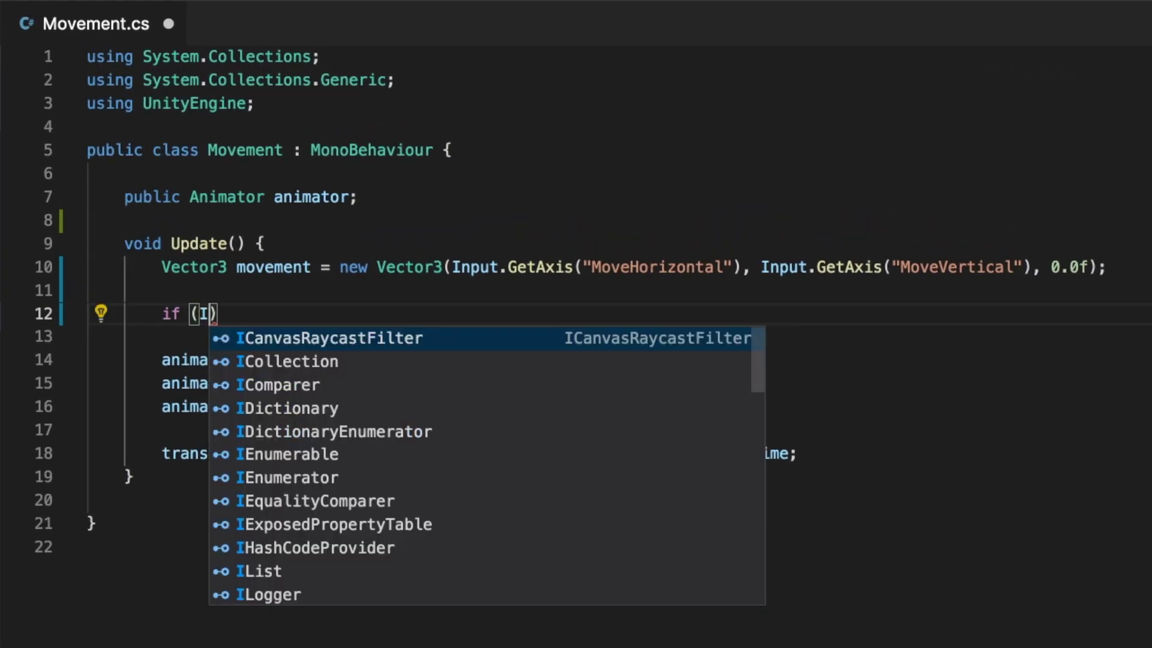
type("nput.GetB")
key("Tab")
type("(\"Fire")
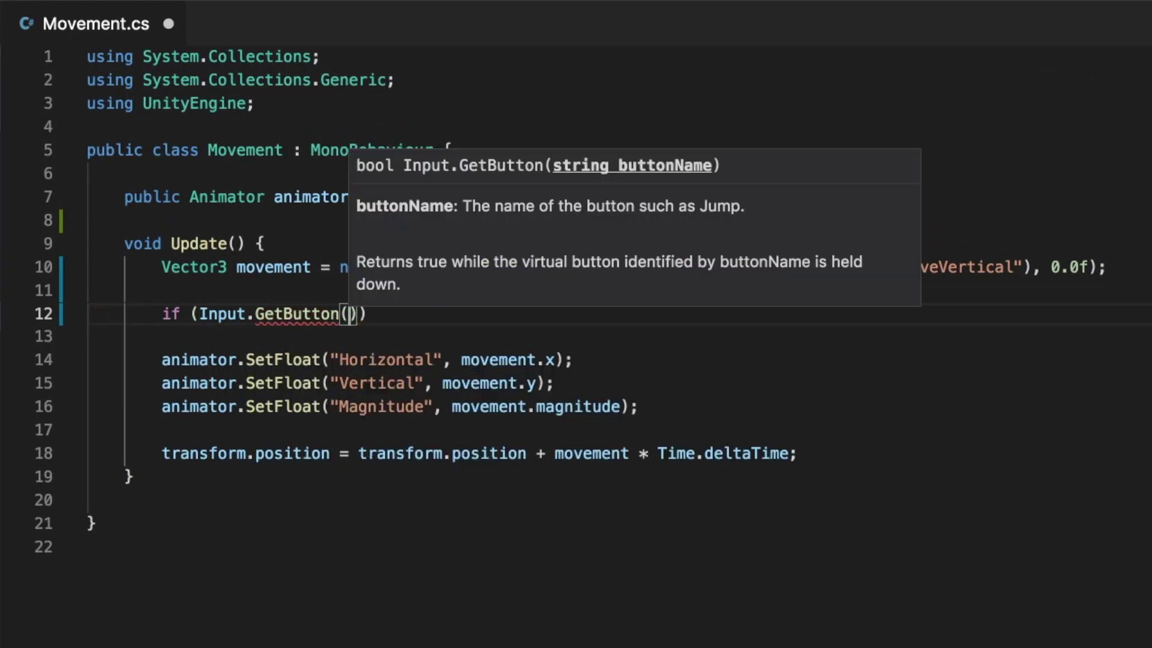
type("\")) {")
key("Return")
type("Debug.")
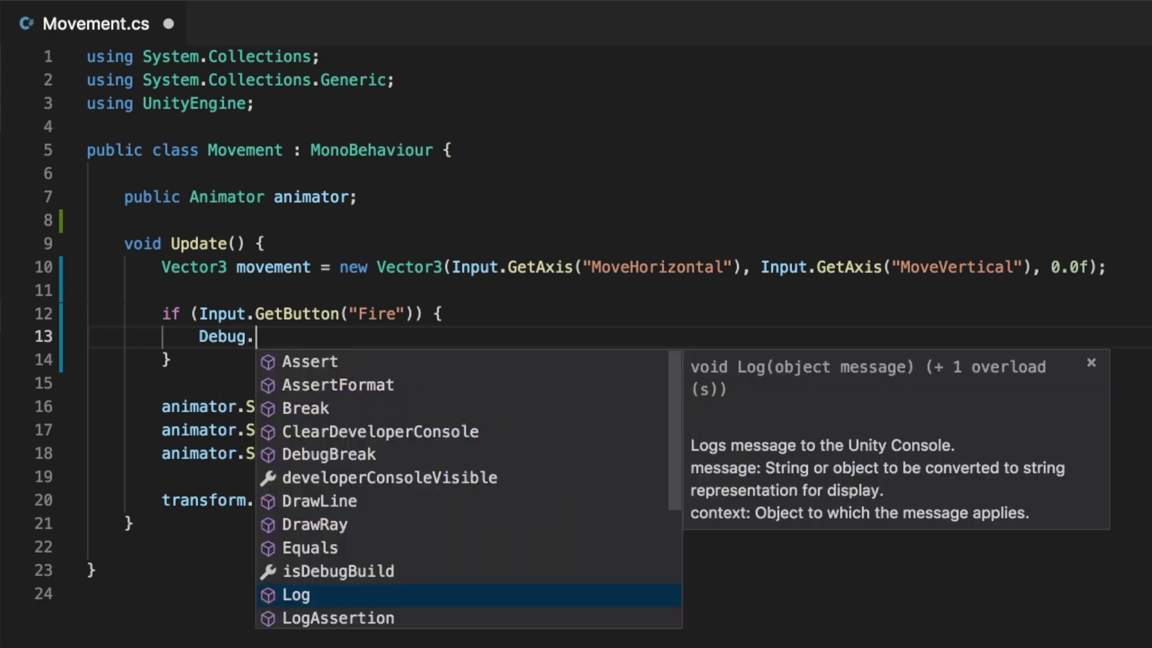
type("Log(\"FIRE!\");")
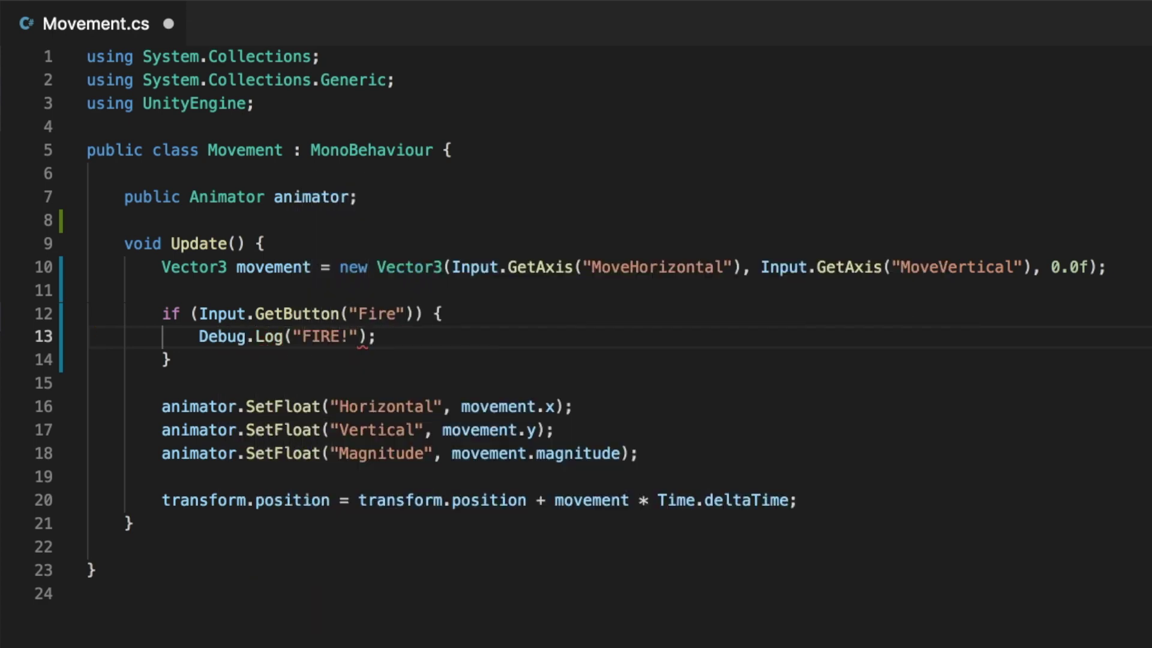
key("ctrl+s")
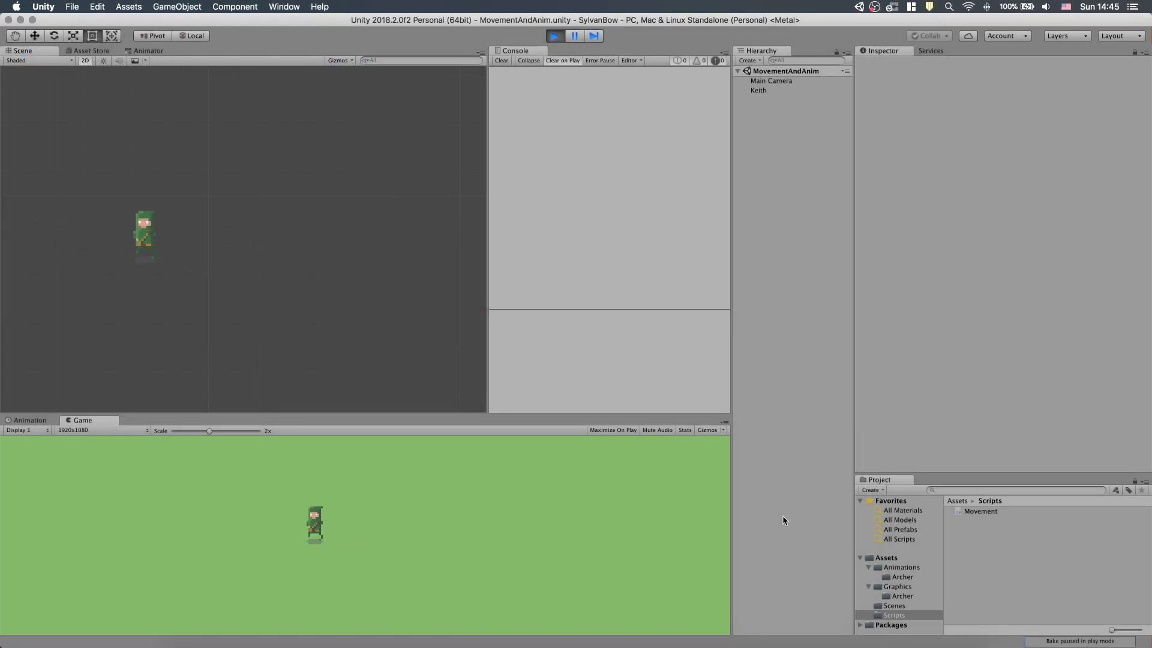
- Walk the archer right and left while firing, so FIRE! entries appear in the Console
key("Right")
key("space")
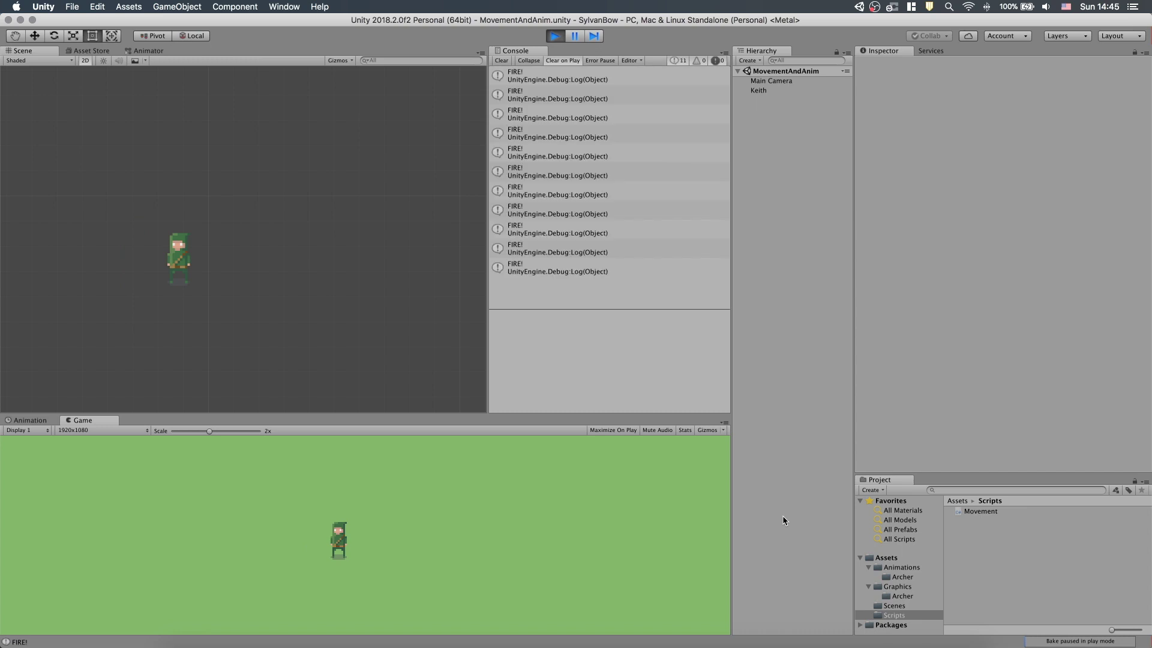
key("Left")
key("space")
key("Right")
key("Down")
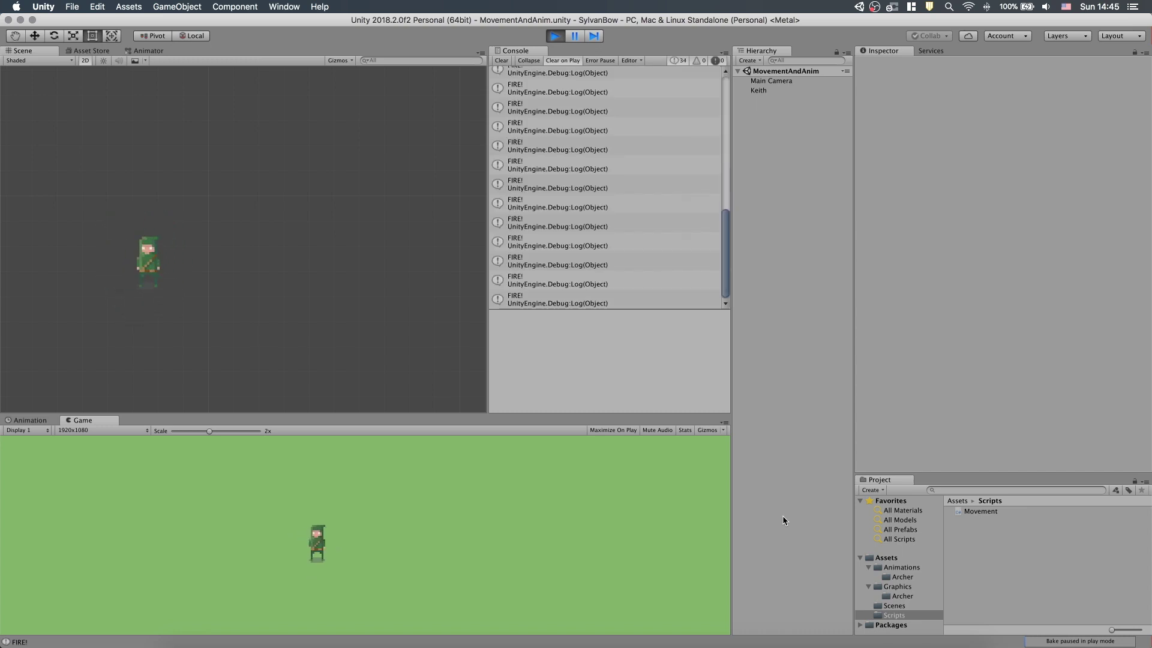
key("Left")
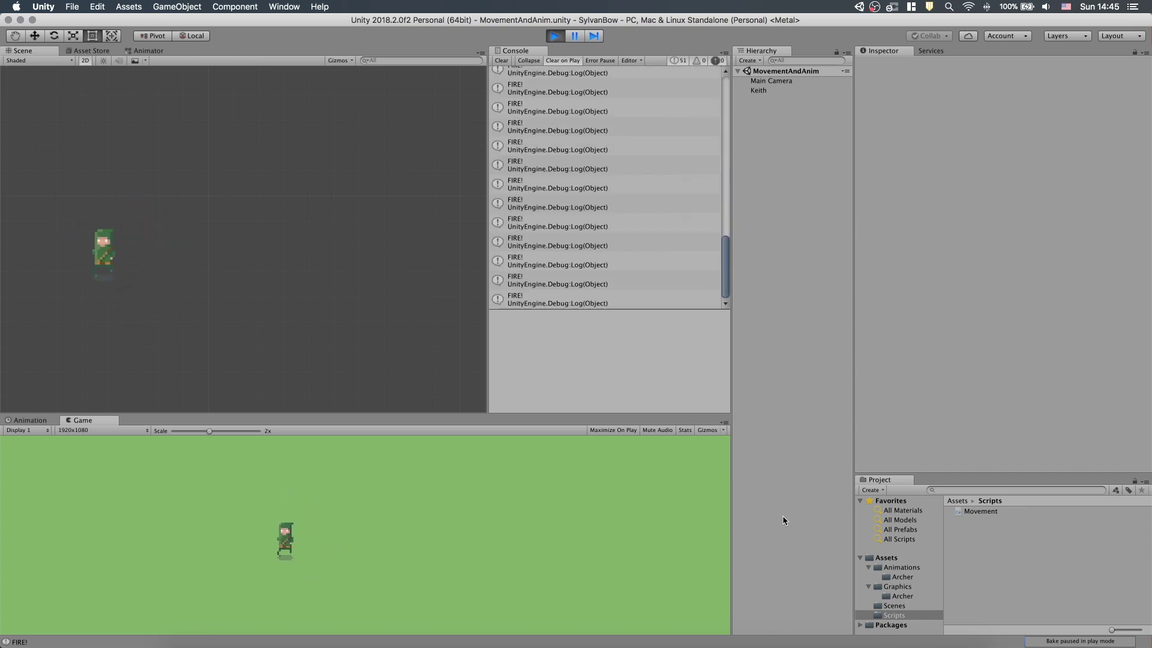
- Steer the archer up, down and around the scene, finishing with a move to the right
key("Right")
key("Up")
key("Left")
key("Down")
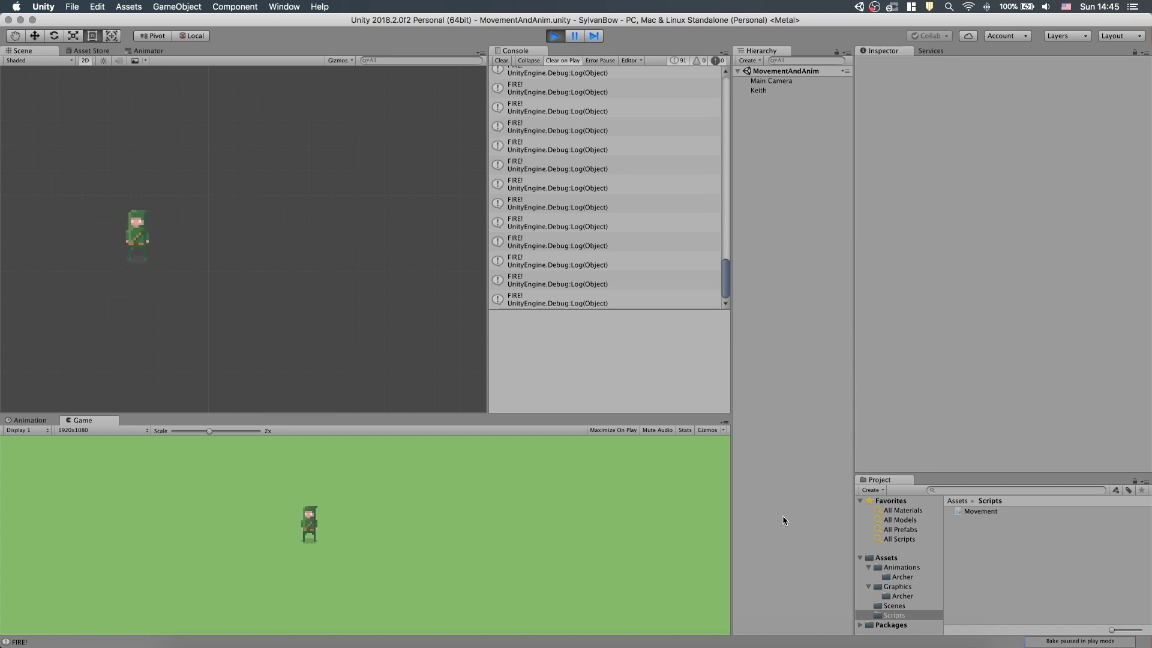
key("Up")
key("Left")
key("Down")
key("Left")
key("Right")
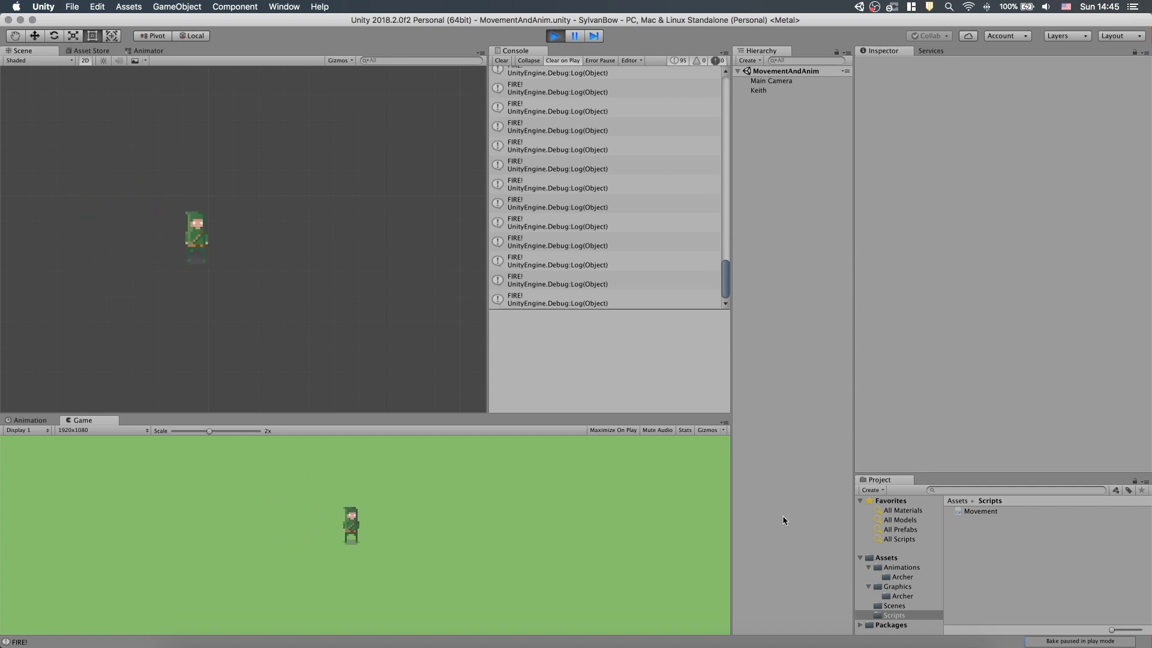
key("Right")
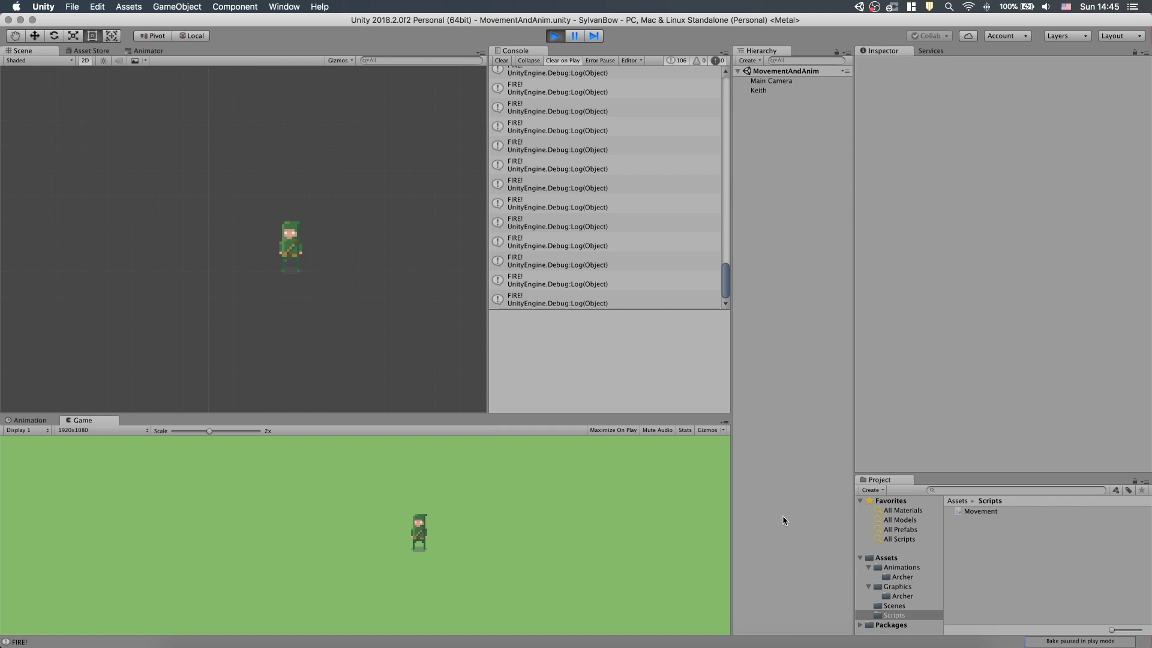
- Stop the game, expand InControl's full feature list, then browse the Rewired page's features
left_click(556, 36)
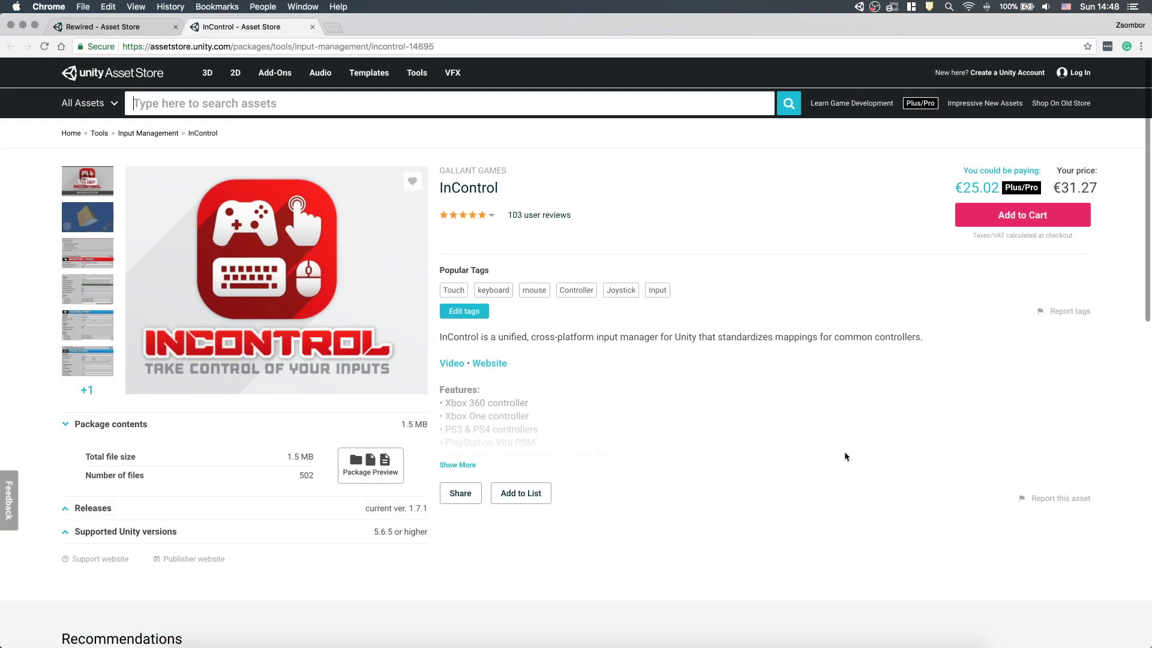
left_click(457, 465)
key("ctrl+shift+Tab")
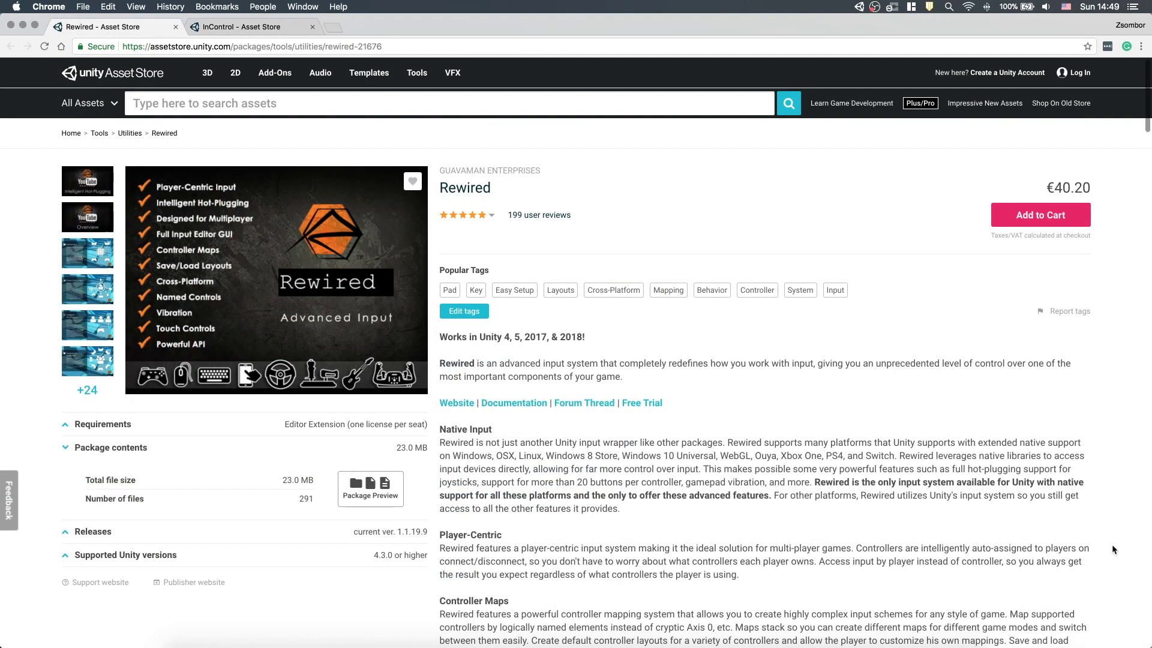
scroll(1111, 545, "down", 15)
scroll(1112, 548, "down", 5)
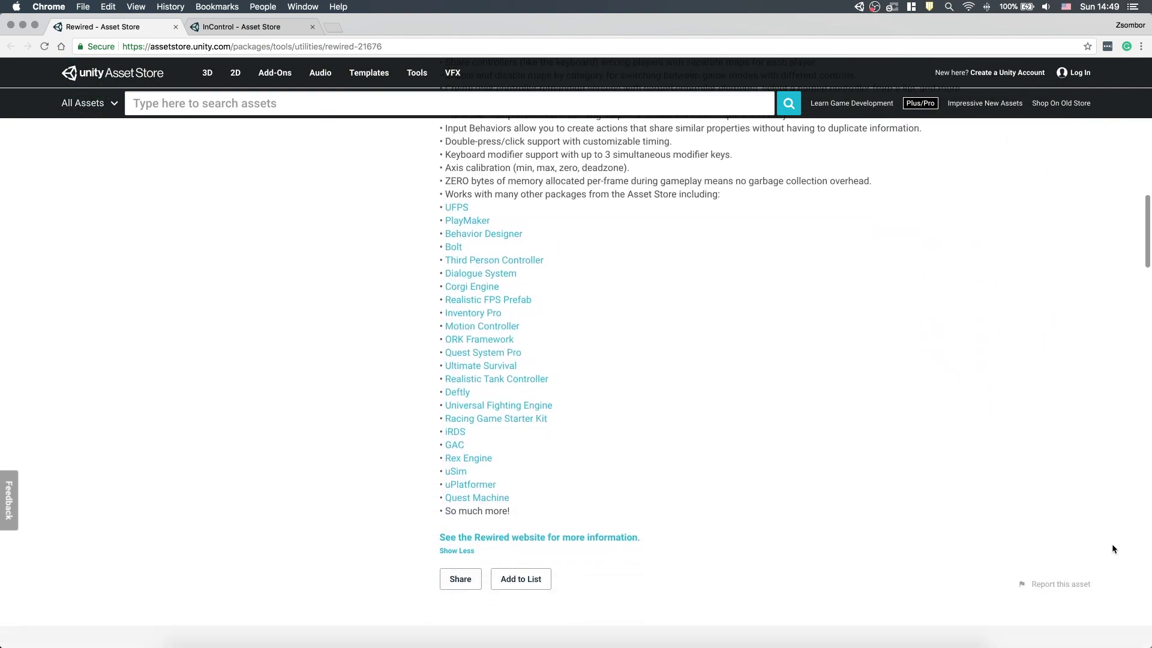
scroll(1112, 549, "up", 20)
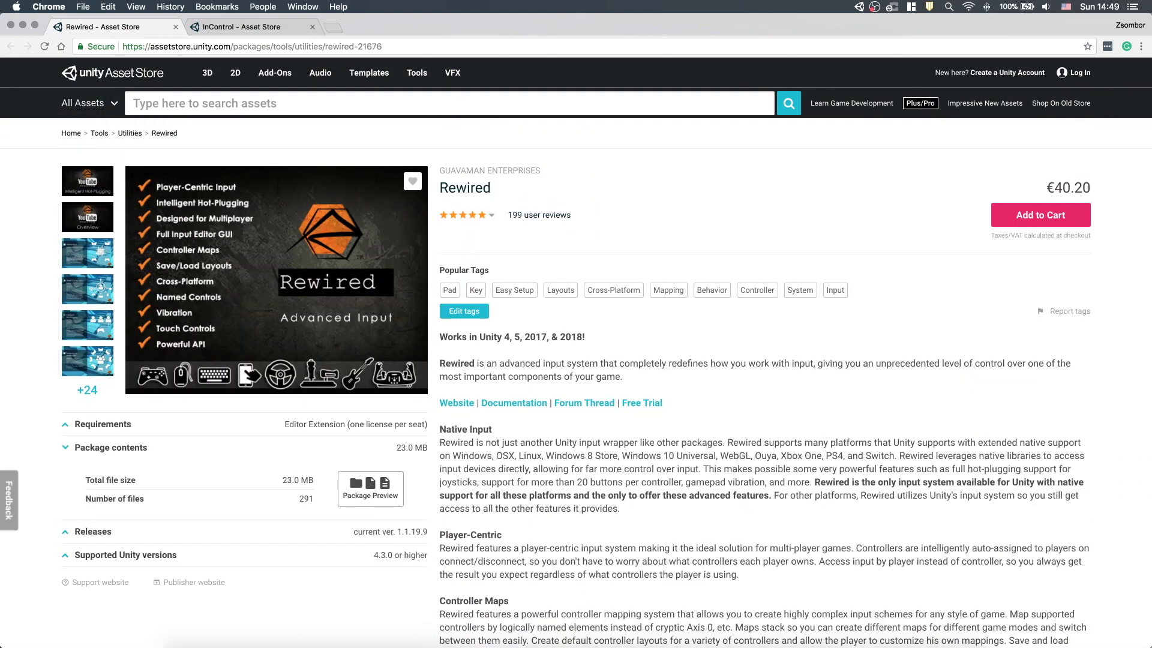